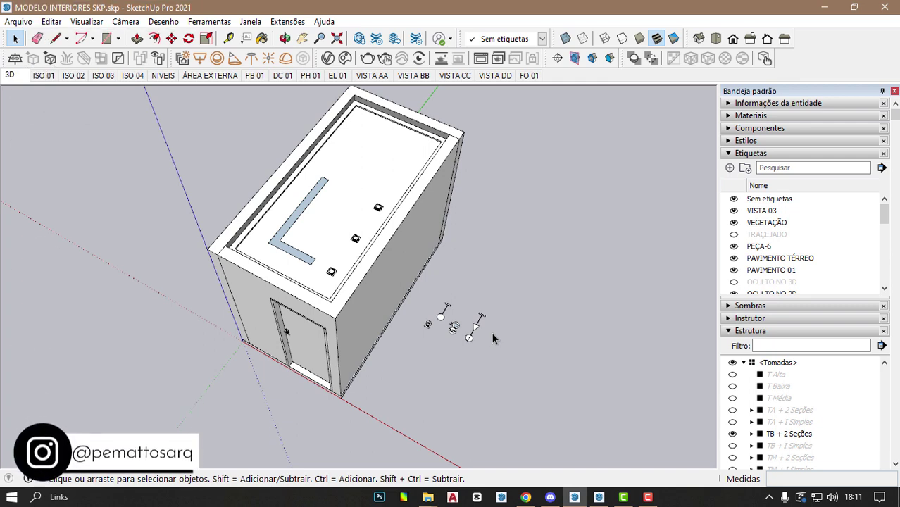
# - Bring the ELÉTRICA folder window forward from the File Explorer taskbar previews
pyautogui.click(427, 497)
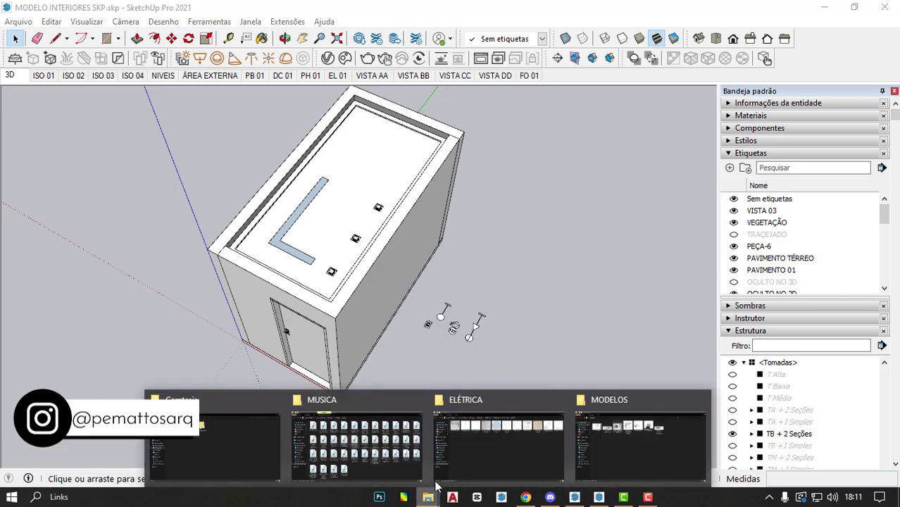
pyautogui.click(498, 438)
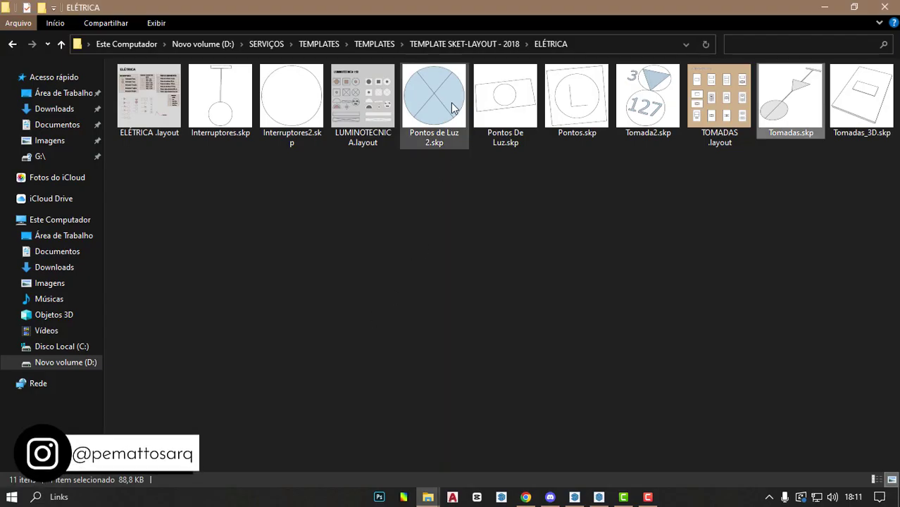
# - Open the ELÉTRICA folder from TEMPLATE SKET-LAYOUT - 2018, then switch back to the SketchUp model
pyautogui.click(454, 44)
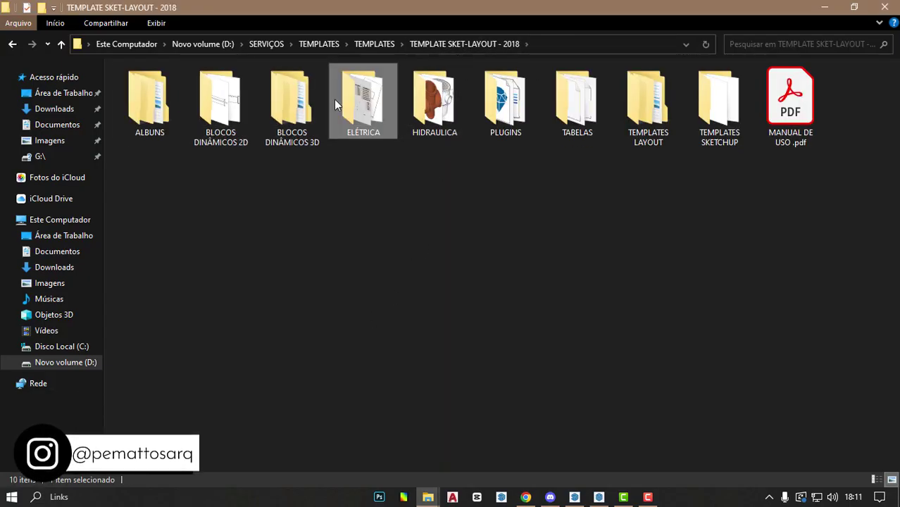
pyautogui.doubleClick(369, 111)
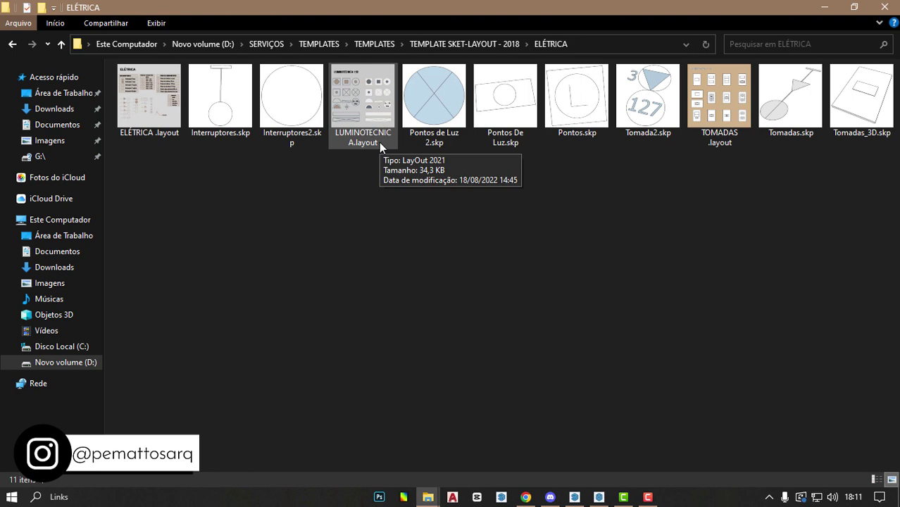
pyautogui.click(579, 497)
# - Zoom in on the floor socket symbol (3, 127) and open its dynamic component options
pyautogui.moveTo(484, 342); pyautogui.dragTo(481, 356, button='middle')
pyautogui.scroll(3, 480, 359)
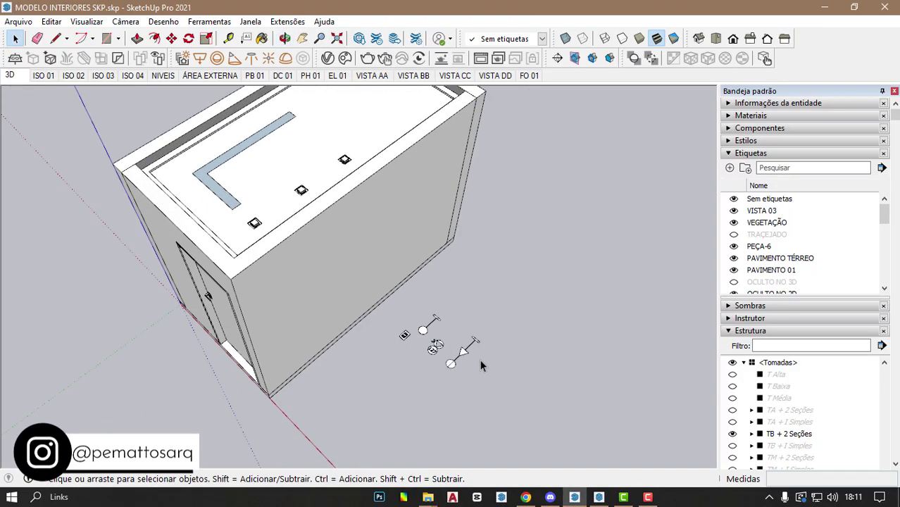
pyautogui.scroll(2, 485, 354)
pyautogui.scroll(2, 491, 347)
pyautogui.scroll(1, 491, 348)
pyautogui.scroll(1, 392, 351)
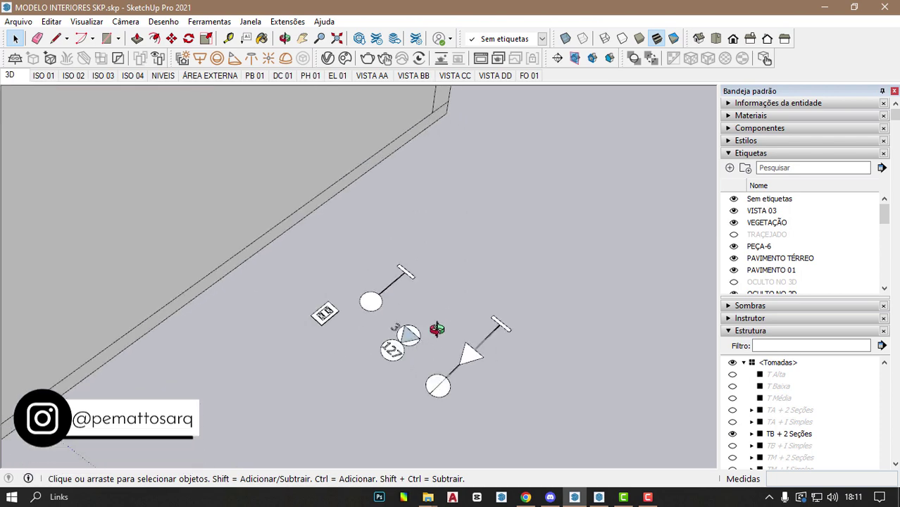
pyautogui.scroll(2, 436, 329)
pyautogui.scroll(2, 457, 316)
pyautogui.click(415, 332)
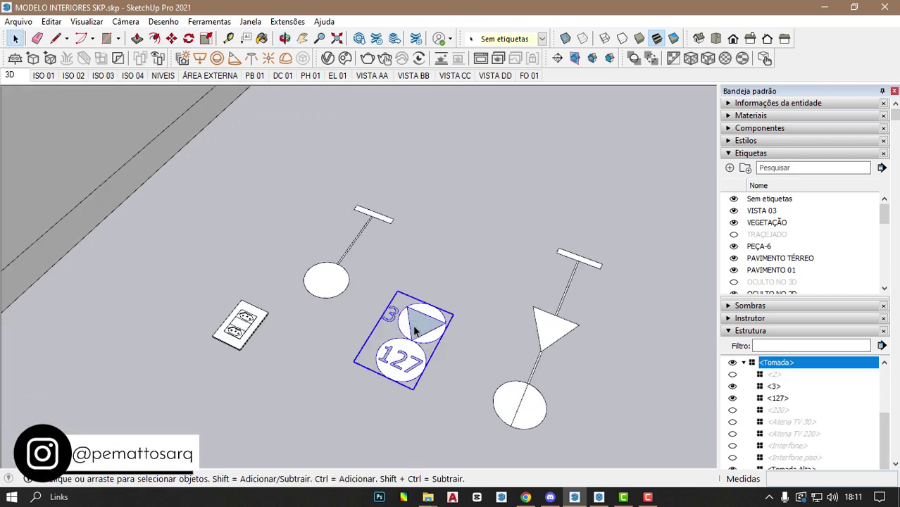
pyautogui.rightClick(416, 329)
pyautogui.moveTo(485, 477)
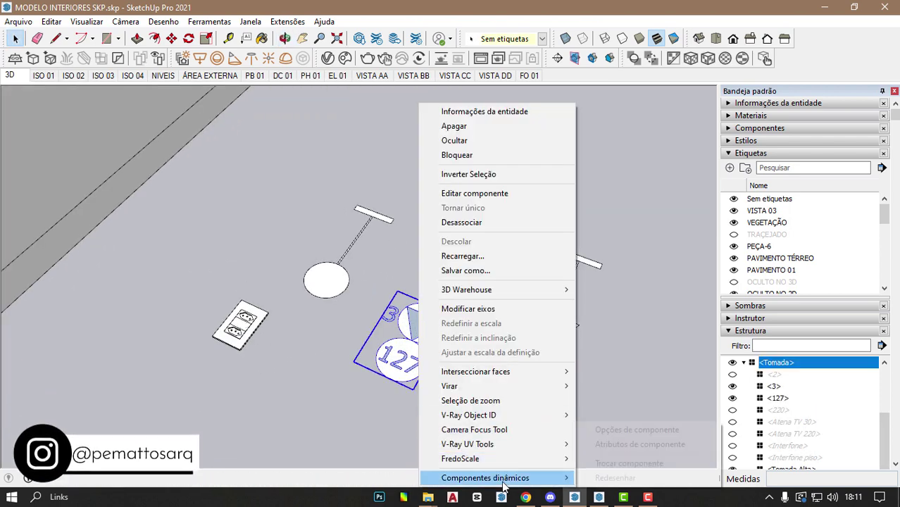
pyautogui.click(634, 435)
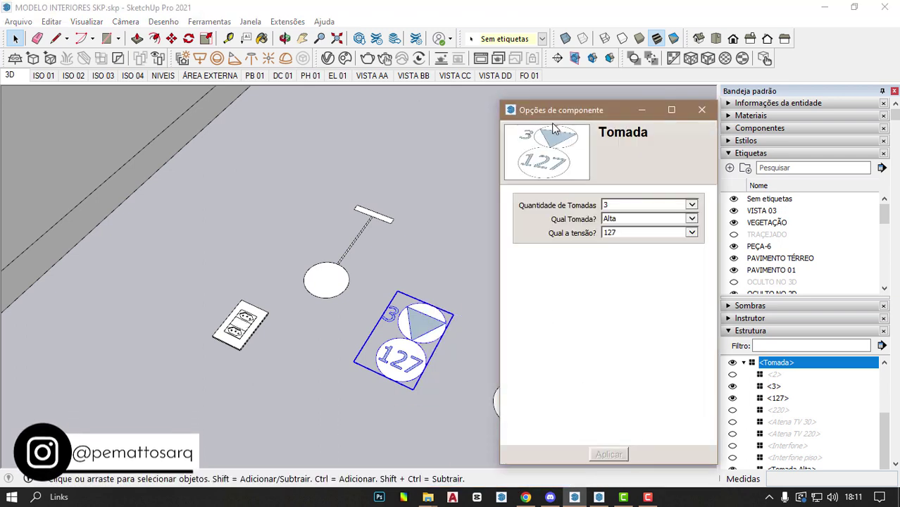
# - Set the socket to 2 outlets, Interfone Piso, 220 V, apply, verify and close the options
pyautogui.moveTo(543, 112); pyautogui.dragTo(509, 116)
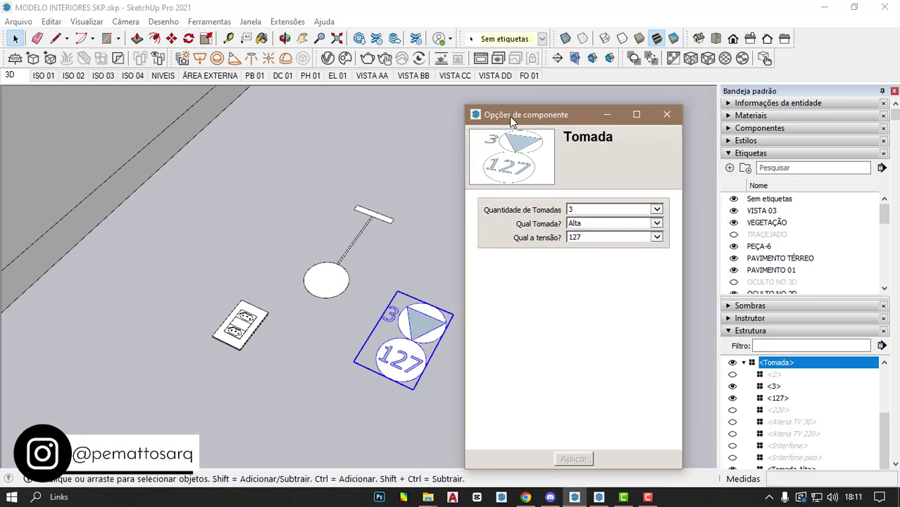
pyautogui.click(576, 209)
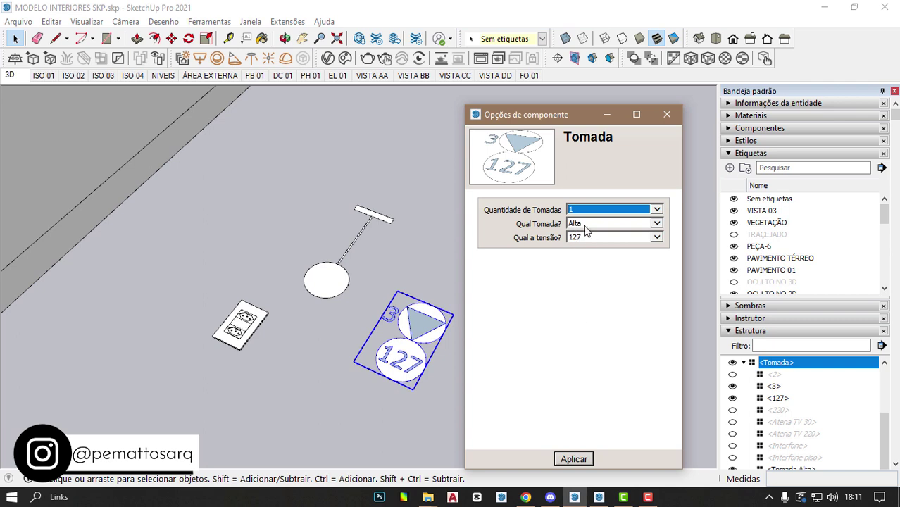
pyautogui.click(573, 219)
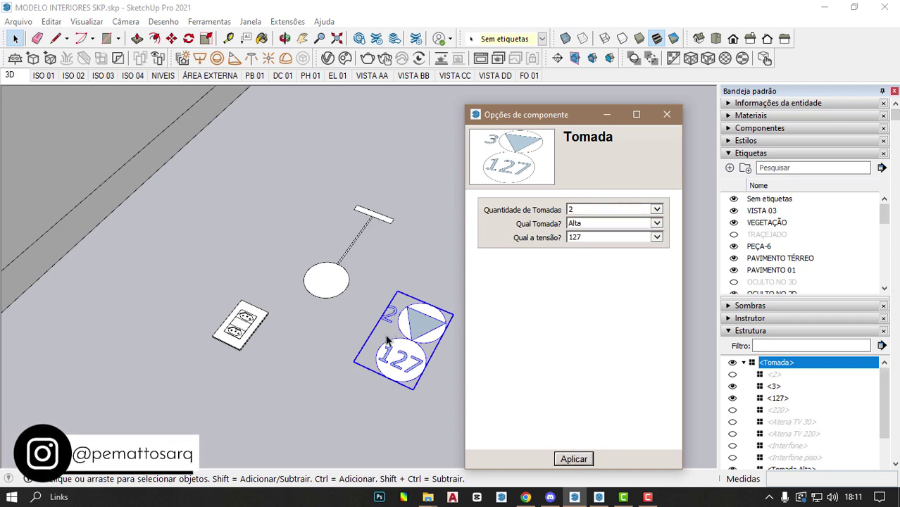
pyautogui.click(592, 224)
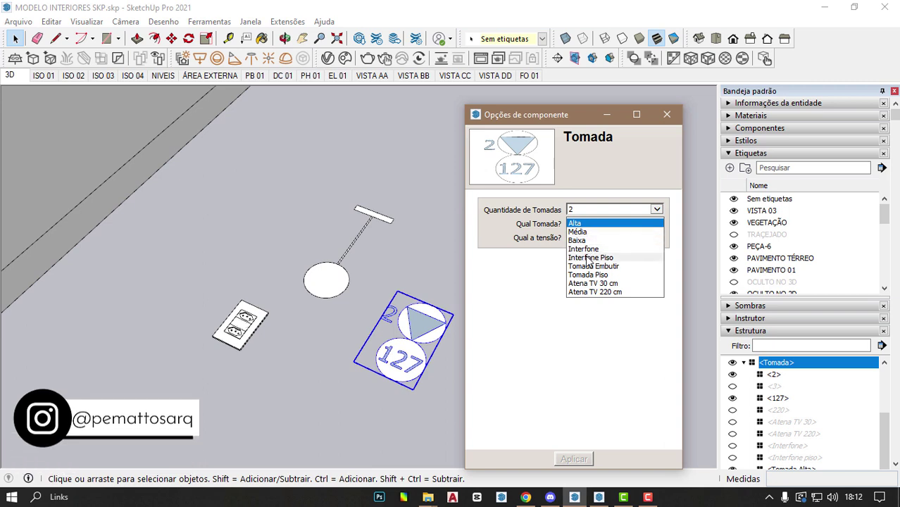
pyautogui.click(587, 258)
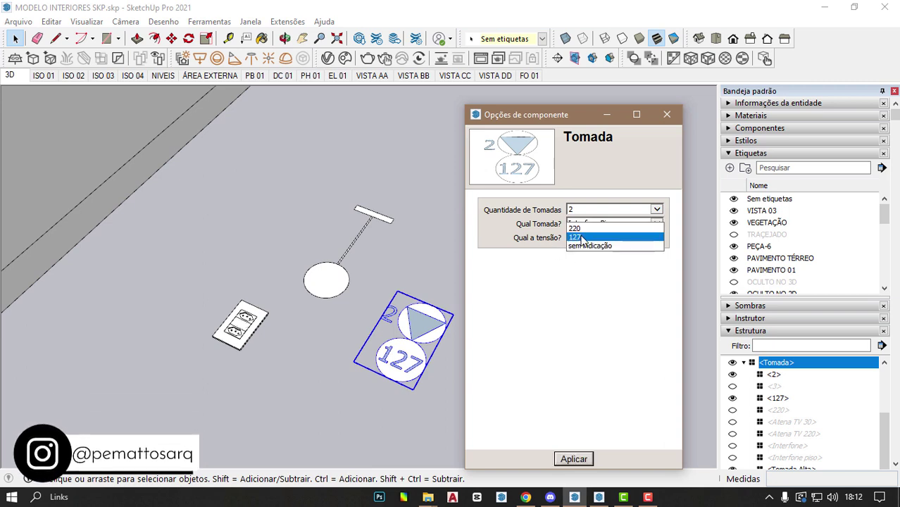
pyautogui.click(581, 228)
pyautogui.click(573, 458)
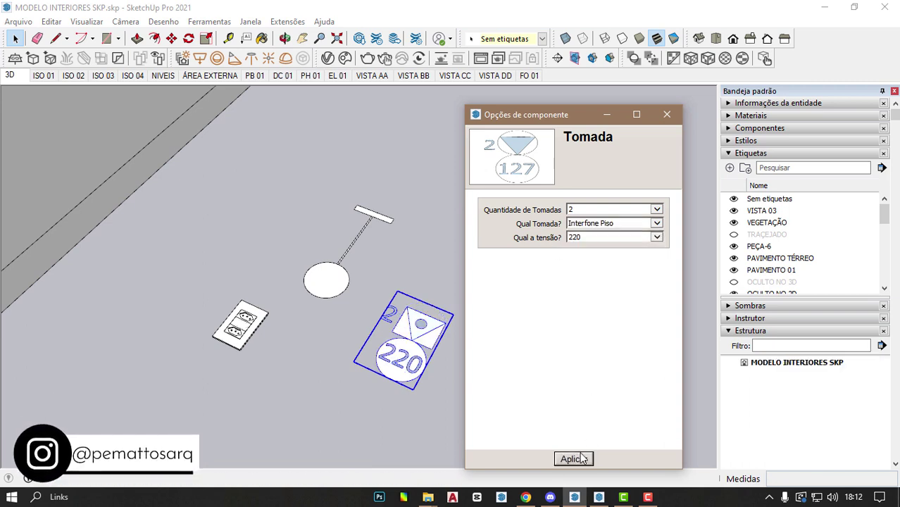
pyautogui.click(430, 262)
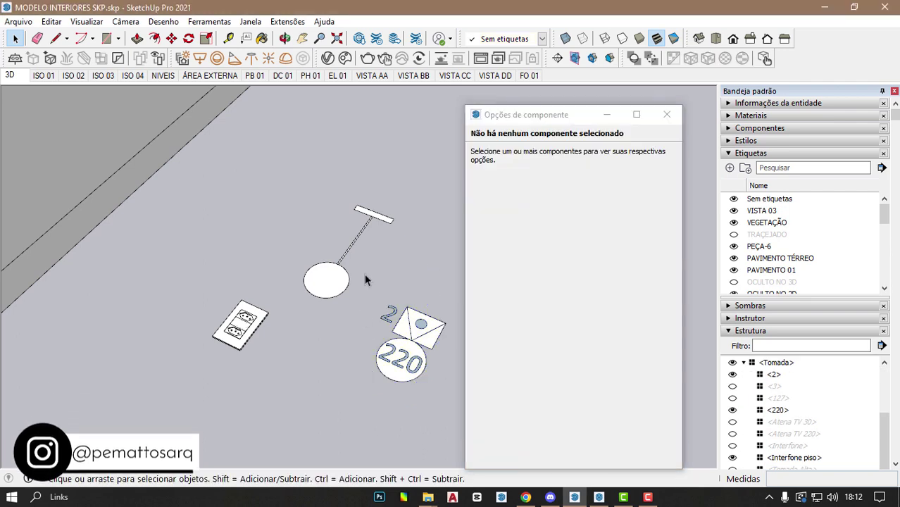
pyautogui.click(398, 334)
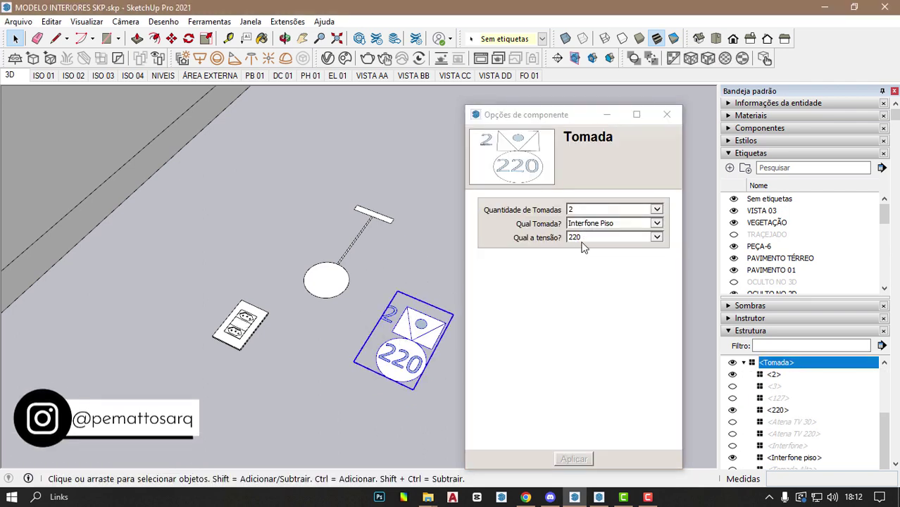
pyautogui.click(610, 118)
# - Select the Tomadas_3D outlet plate and open its dynamic component options
pyautogui.scroll(-2, 282, 344)
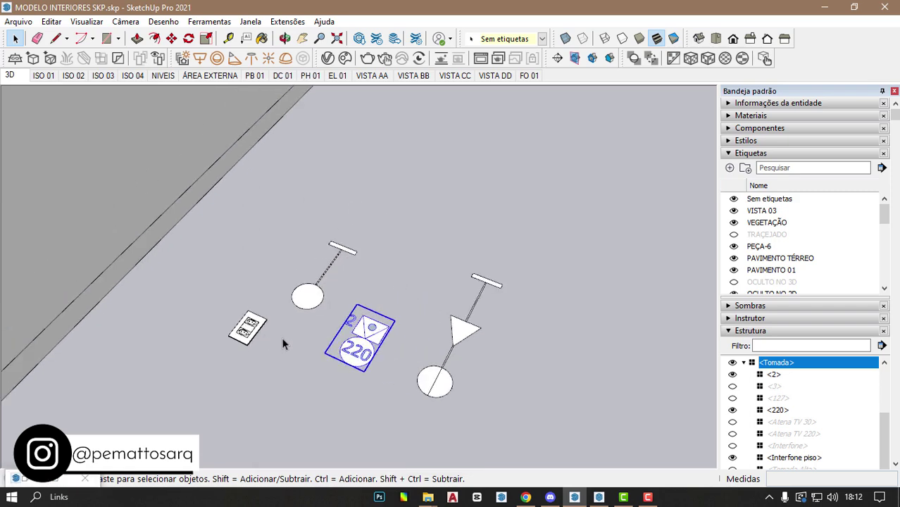
pyautogui.scroll(2, 321, 317)
pyautogui.click(225, 330)
pyautogui.rightClick(239, 331)
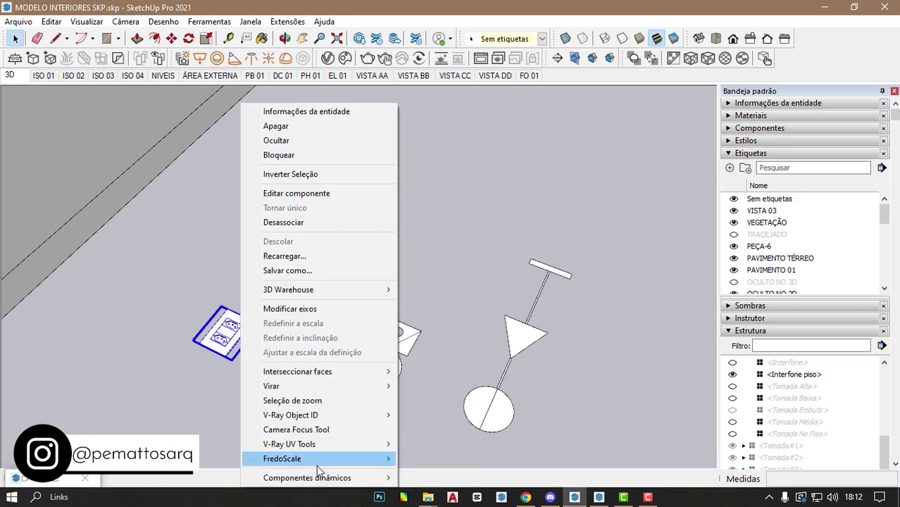
pyautogui.click(459, 430)
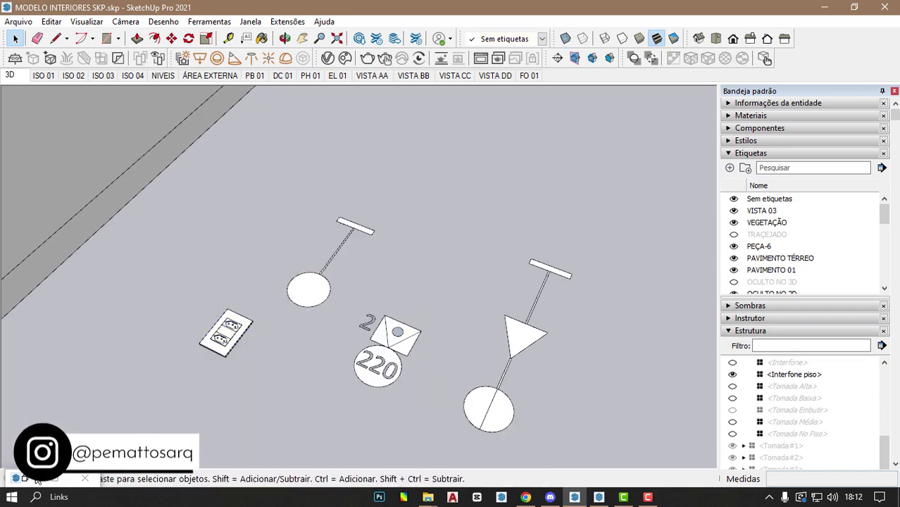
pyautogui.click(222, 340)
# - After trying 3 Tomadas, apply the 1 Interruptor 1 Tomada configuration to the plate
pyautogui.click(586, 212)
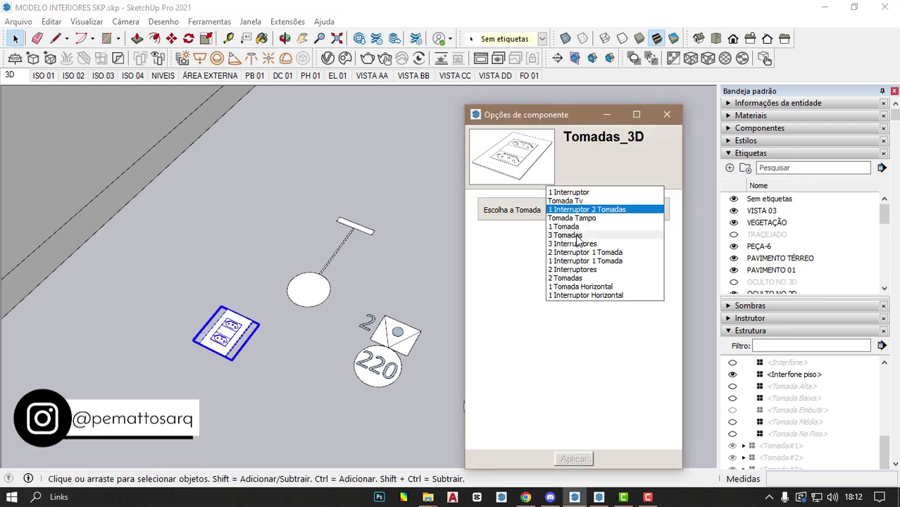
pyautogui.click(563, 268)
pyautogui.click(574, 459)
pyautogui.click(582, 211)
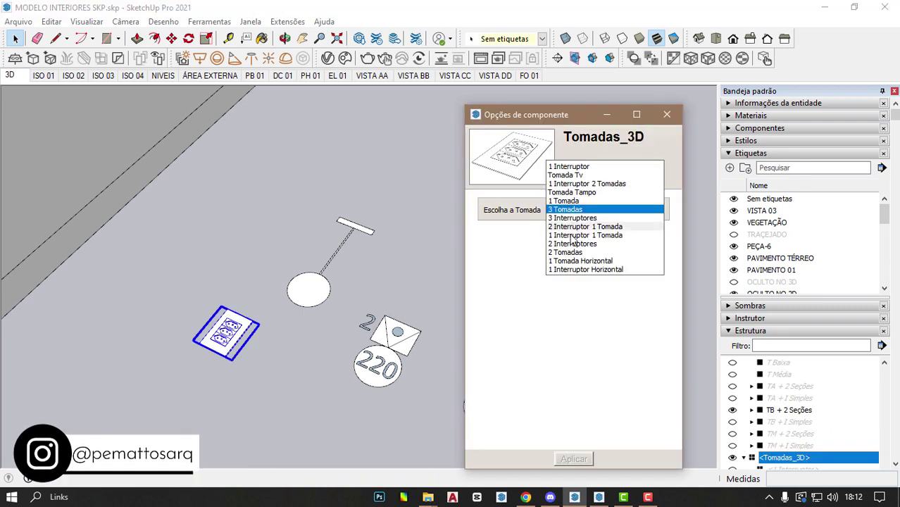
pyautogui.click(571, 233)
pyautogui.click(570, 462)
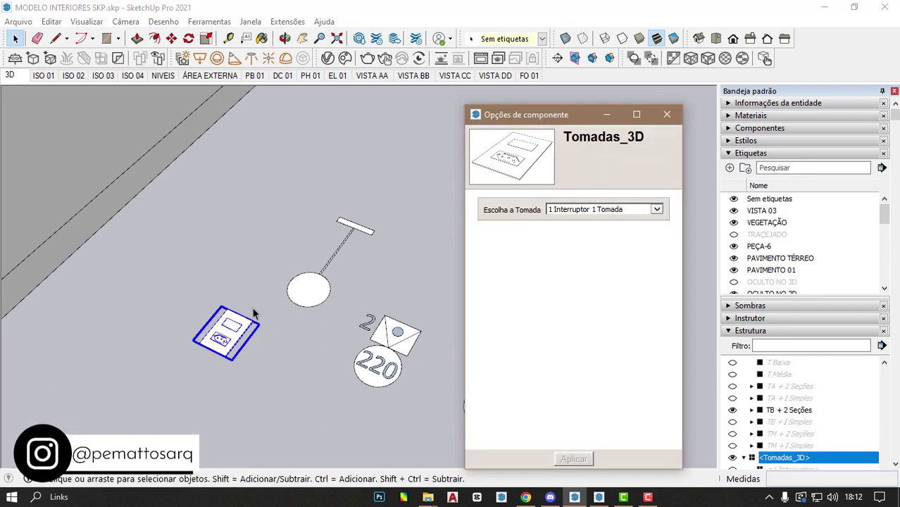
pyautogui.click(666, 114)
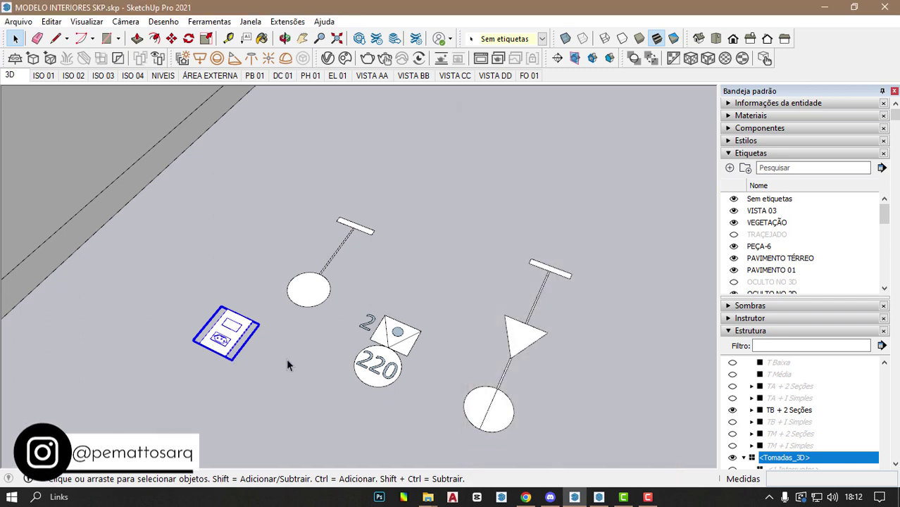
pyautogui.scroll(-2, 404, 356)
pyautogui.moveTo(411, 356); pyautogui.dragTo(514, 371, button='middle')
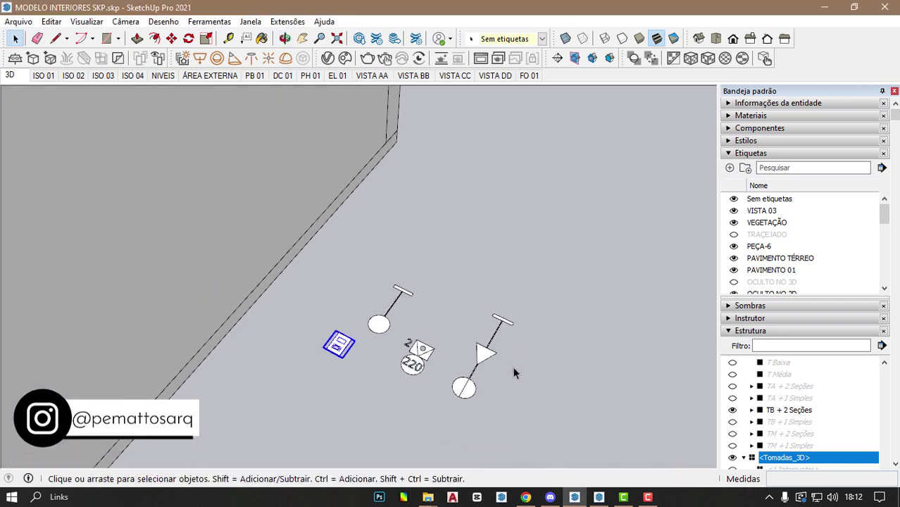
# - After glancing at EL 01, move the ceiling lid 3 m off to the side of the box
pyautogui.click(343, 78)
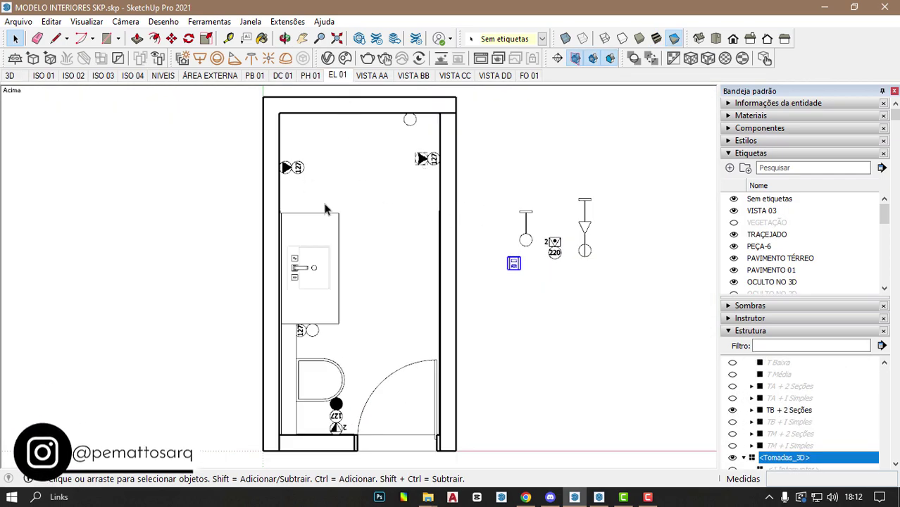
pyautogui.click(10, 75)
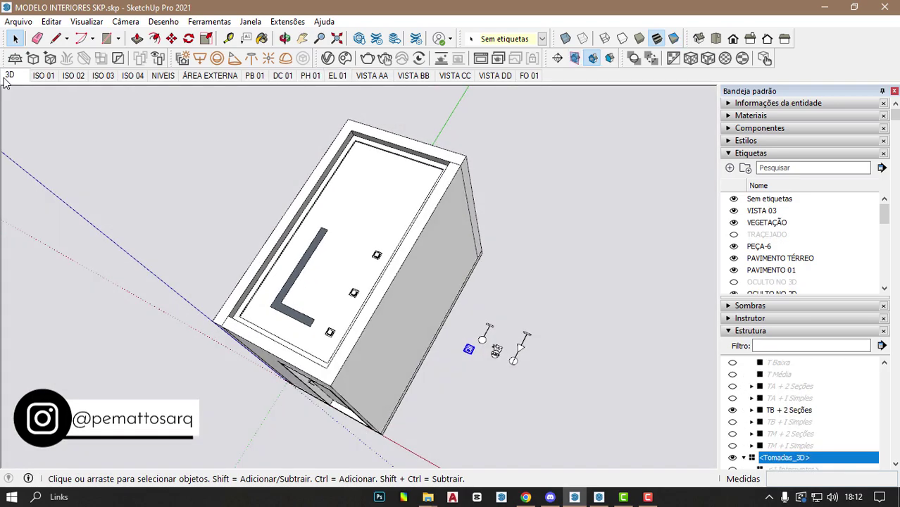
pyautogui.moveTo(372, 372)
pyautogui.mouseDown(button='middle')
pyautogui.moveTo(490, 429)
pyautogui.moveTo(334, 315)
pyautogui.mouseUp(button='middle')
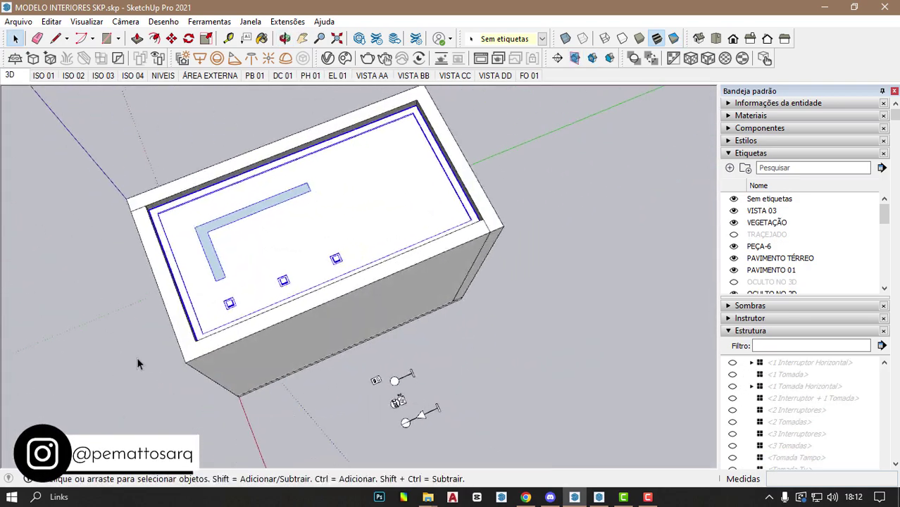
pyautogui.press('m')
pyautogui.click(419, 338)
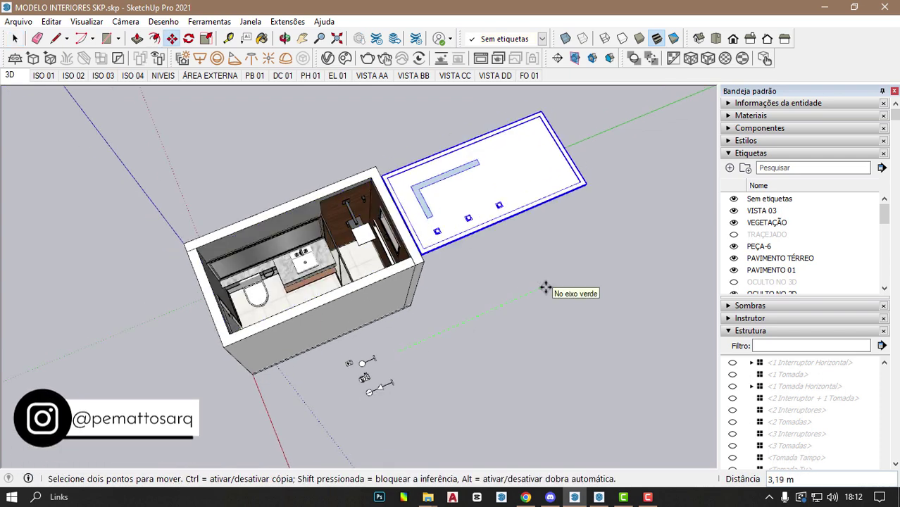
pyautogui.write('3')
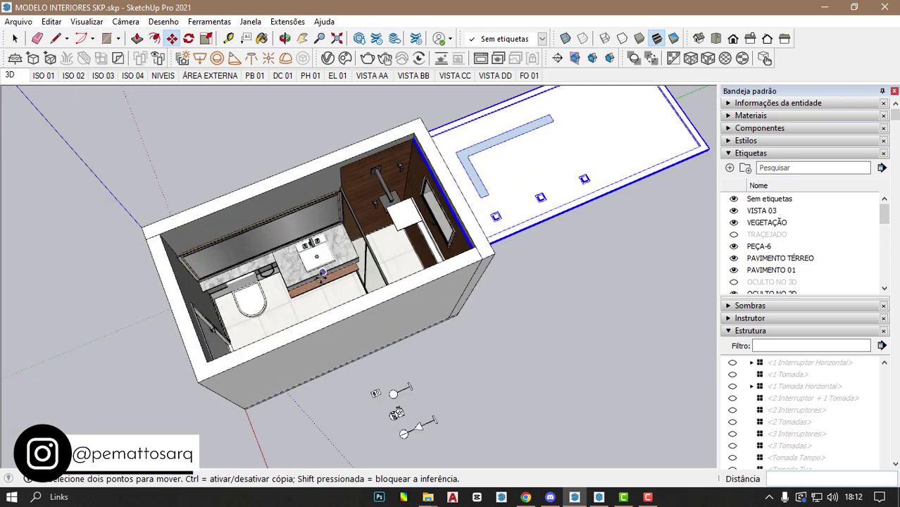
# - Review the PB 01 and EL 01 plan scenes, then return to the 3D scene
pyautogui.moveTo(310, 283)
pyautogui.mouseDown(button='middle')
pyautogui.moveTo(437, 268)
pyautogui.moveTo(309, 118)
pyautogui.mouseUp(button='middle')
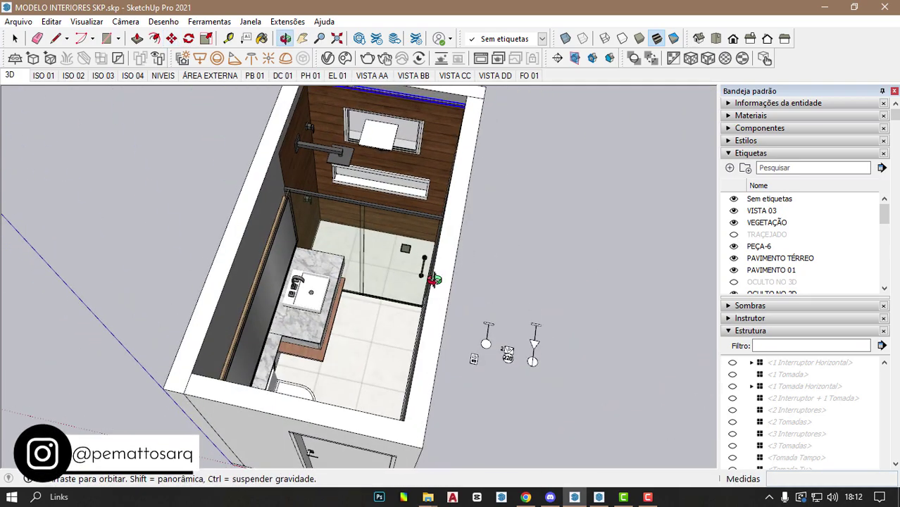
pyautogui.click(254, 76)
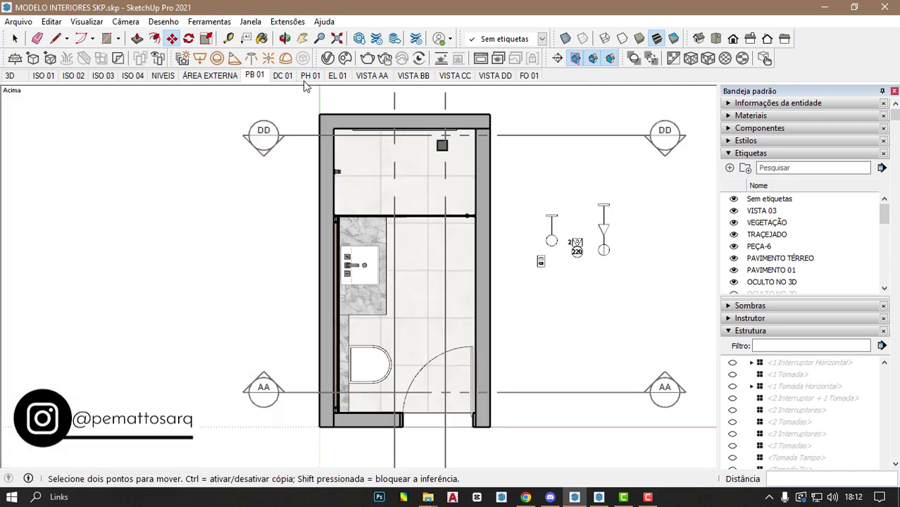
pyautogui.click(337, 76)
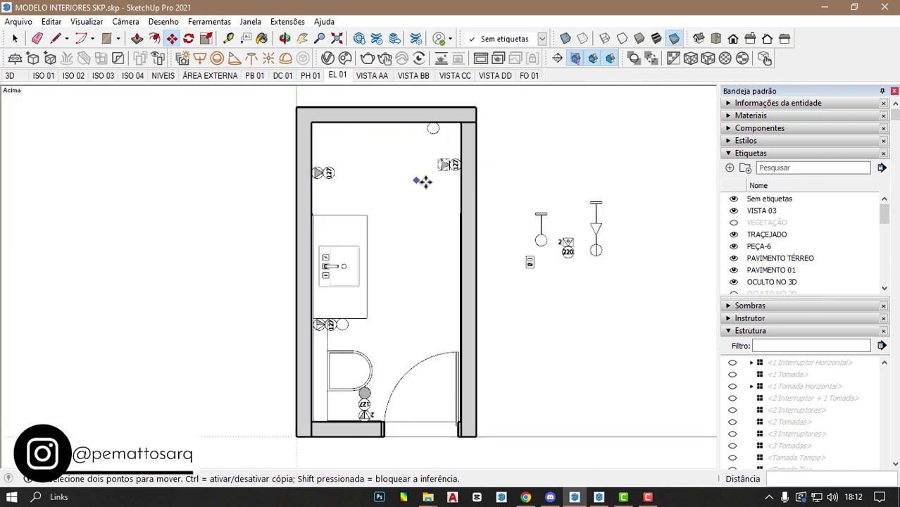
pyautogui.click(11, 77)
# - Rotate the outlet symbol 90° and move it into place
pyautogui.press('space')
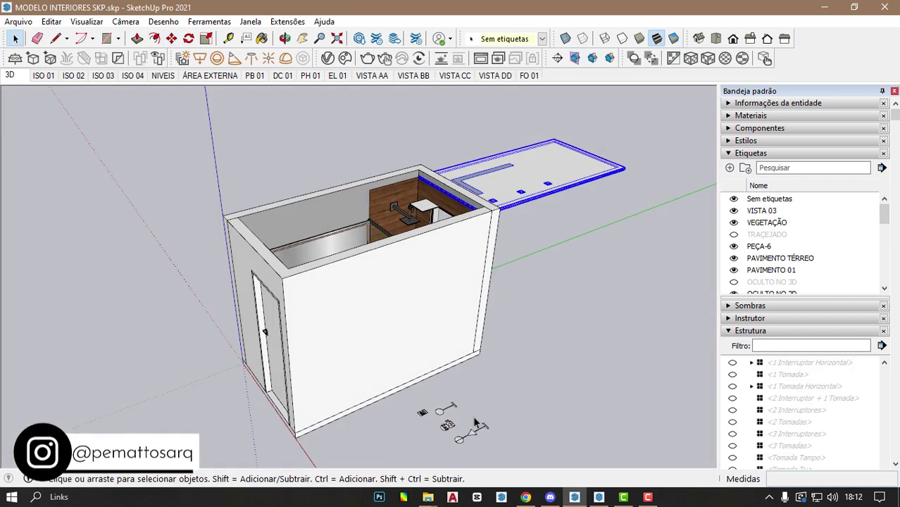
pyautogui.moveTo(476, 423)
pyautogui.mouseDown(button='middle')
pyautogui.moveTo(448, 403)
pyautogui.moveTo(289, 198)
pyautogui.mouseUp(button='middle')
pyautogui.scroll(5, 451, 395)
pyautogui.click(422, 383)
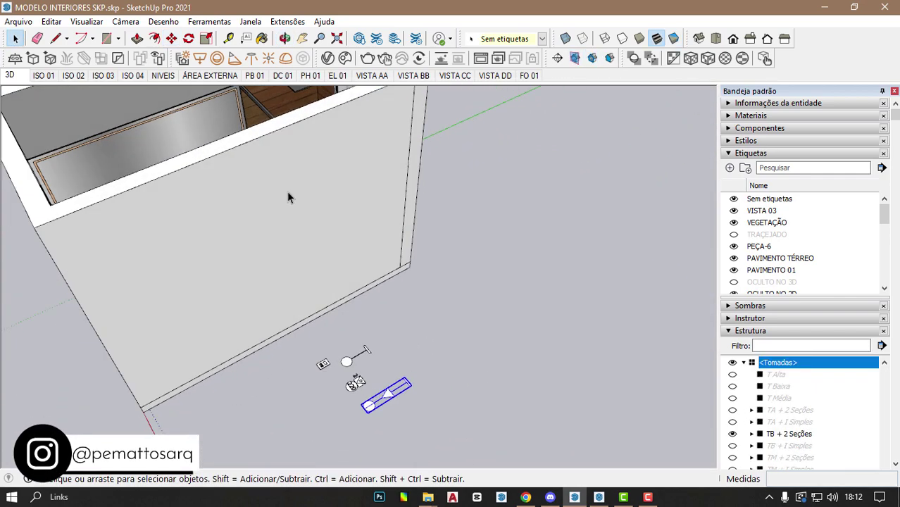
pyautogui.click(451, 329)
pyautogui.click(474, 364)
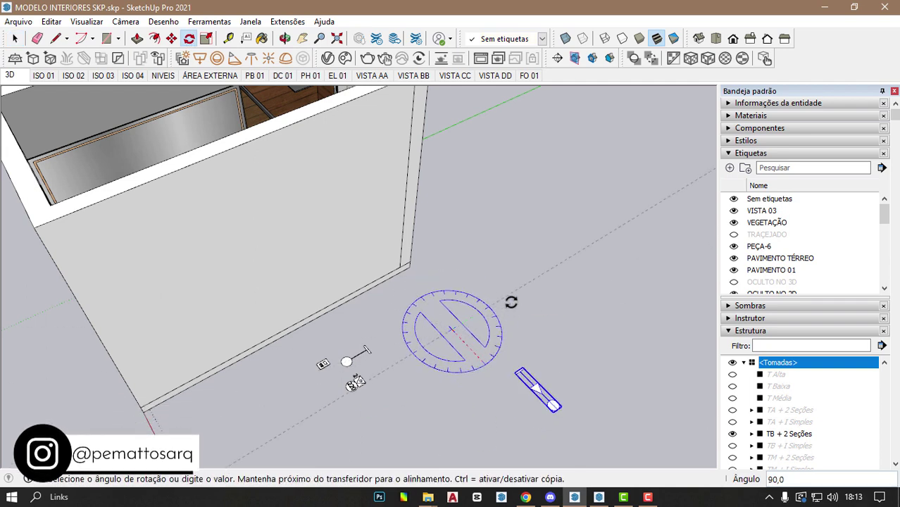
pyautogui.click(511, 302)
pyautogui.press('m')
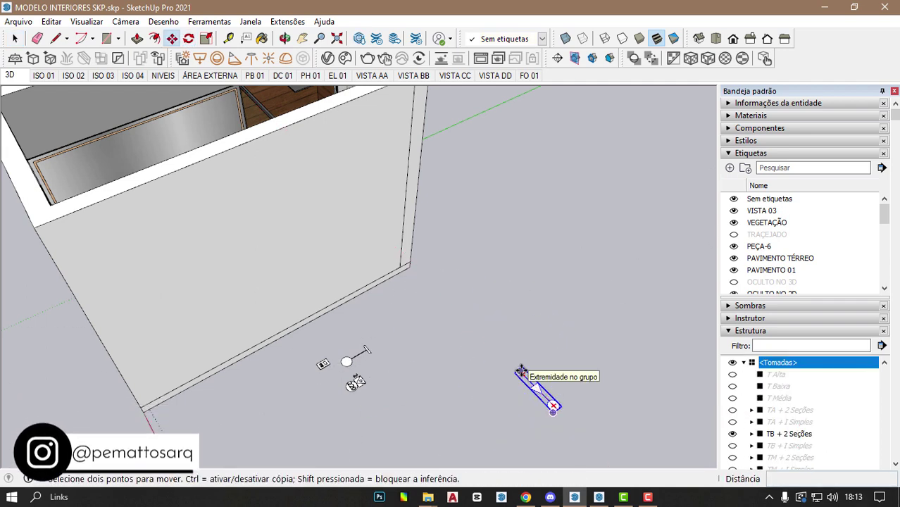
pyautogui.moveTo(522, 371); pyautogui.dragTo(453, 354, button='middle')
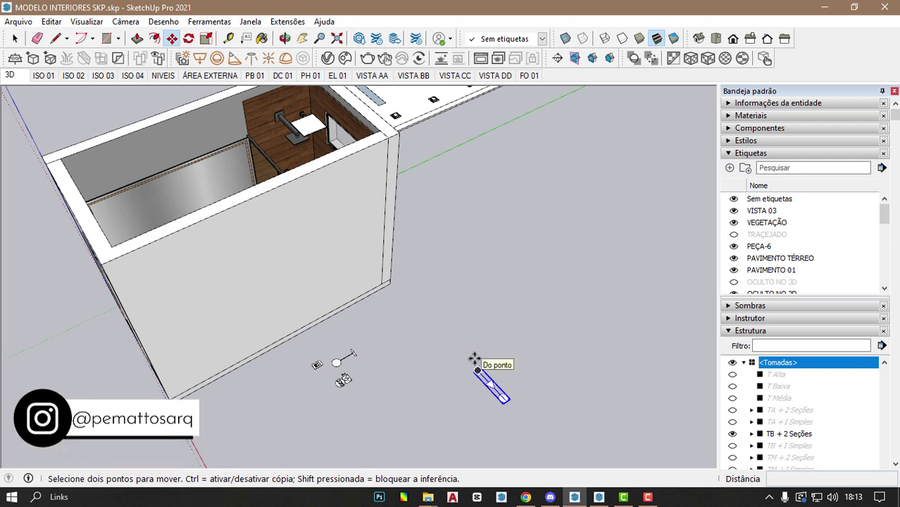
pyautogui.moveTo(479, 361); pyautogui.dragTo(494, 371, button='middle')
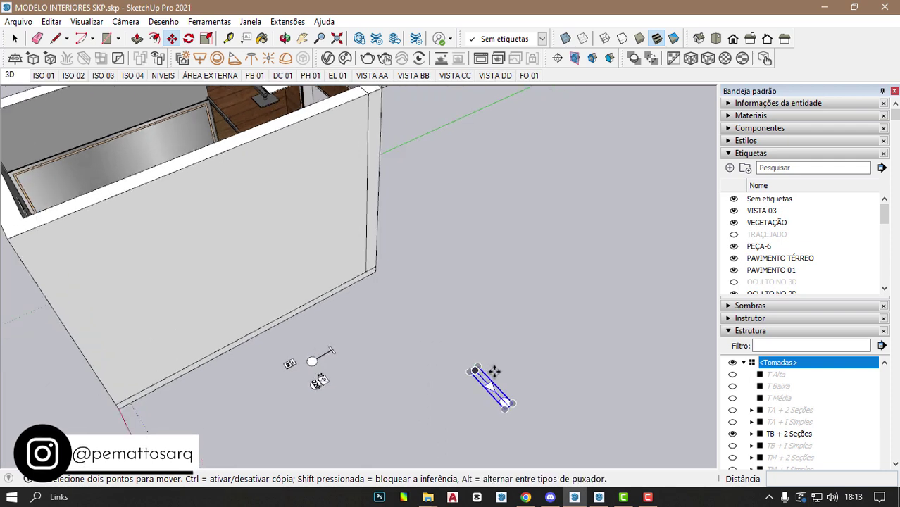
# - Put the outlet and switch symbols on the ELÉTRICA tag and view the EL 01 scene
pyautogui.click(542, 39)
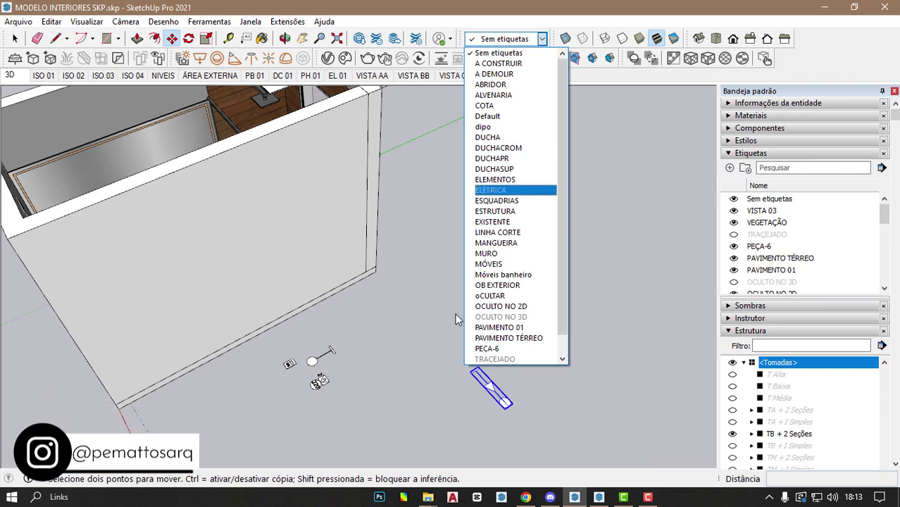
pyautogui.click(434, 327)
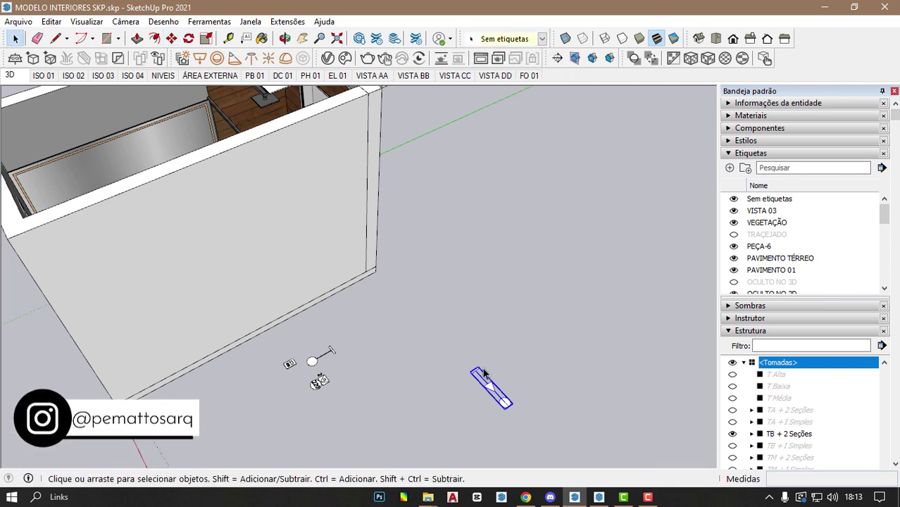
pyautogui.press('space')
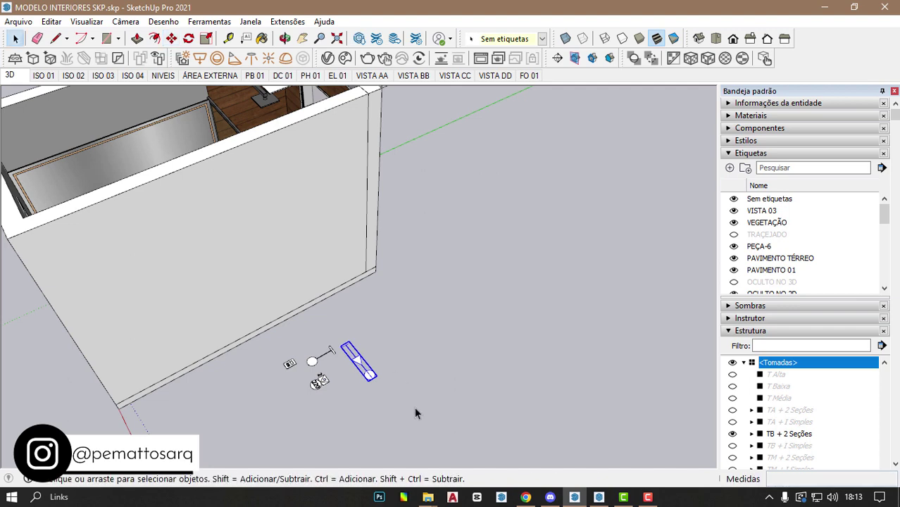
pyautogui.moveTo(279, 352); pyautogui.dragTo(281, 350)
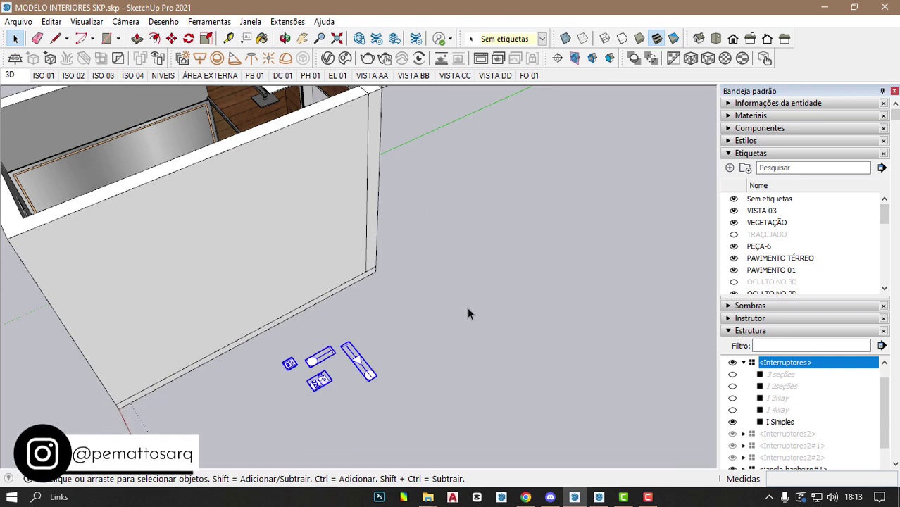
pyautogui.moveTo(467, 309); pyautogui.dragTo(456, 356, button='middle')
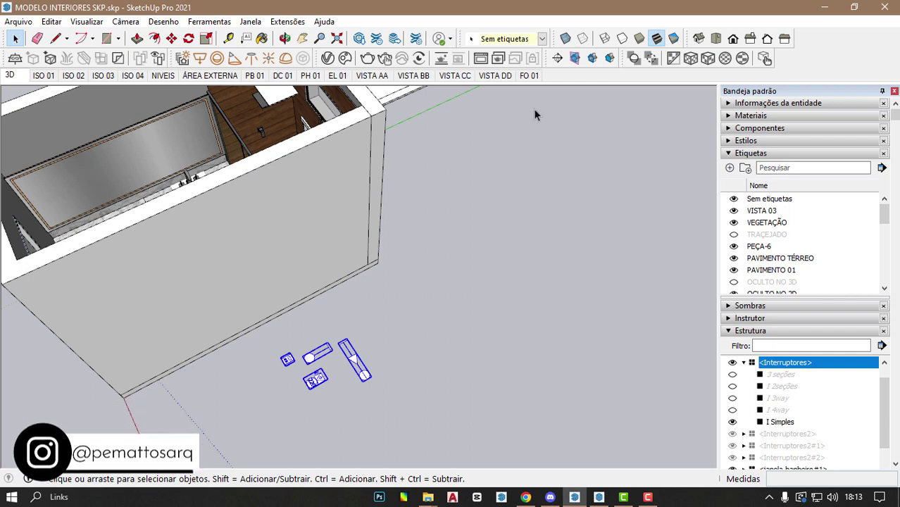
pyautogui.click(542, 40)
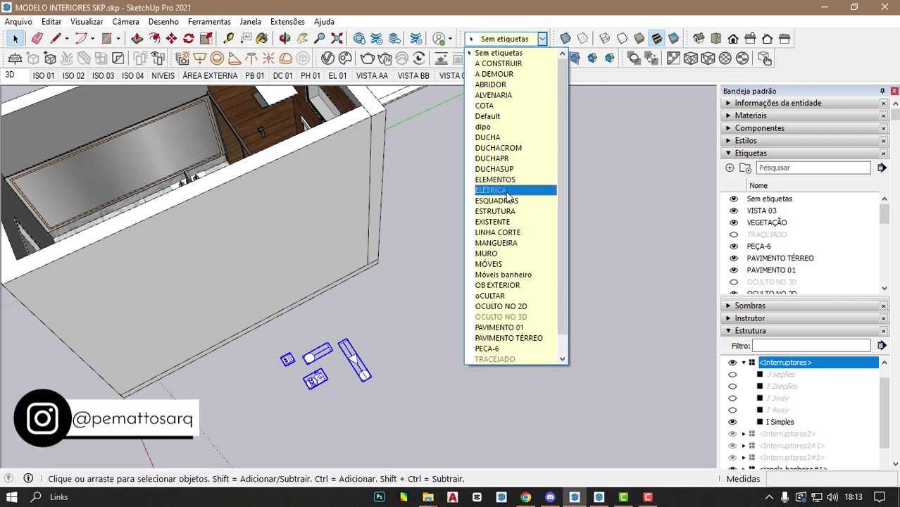
pyautogui.click(506, 190)
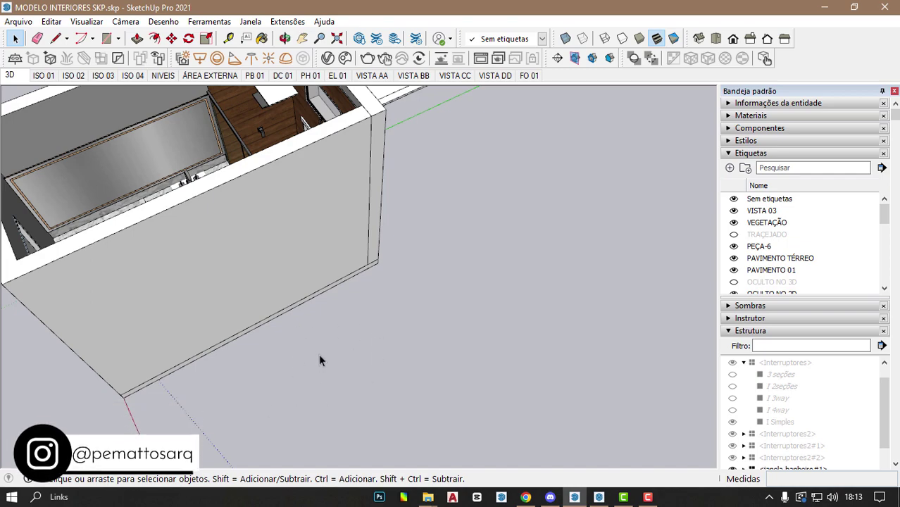
pyautogui.click(335, 76)
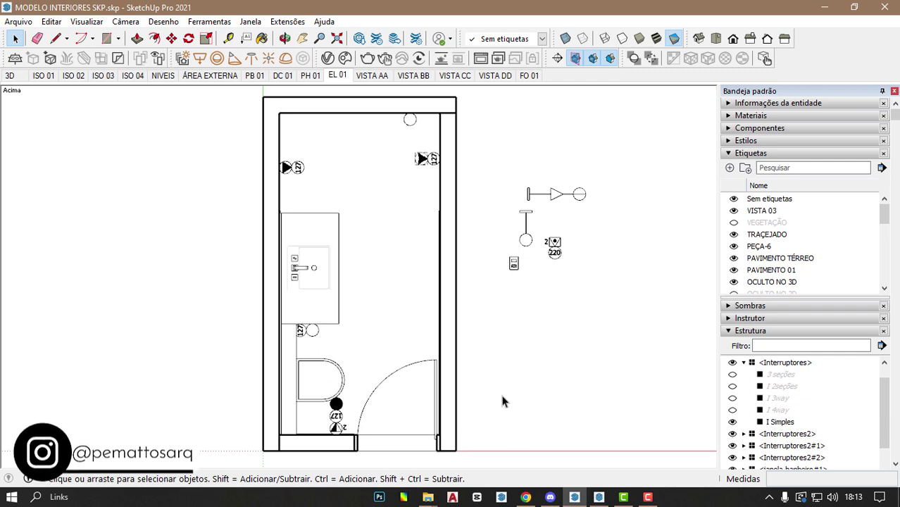
# - In LayOut, select the left electrical plan viewport, undoing an accidental move
pyautogui.click(601, 497)
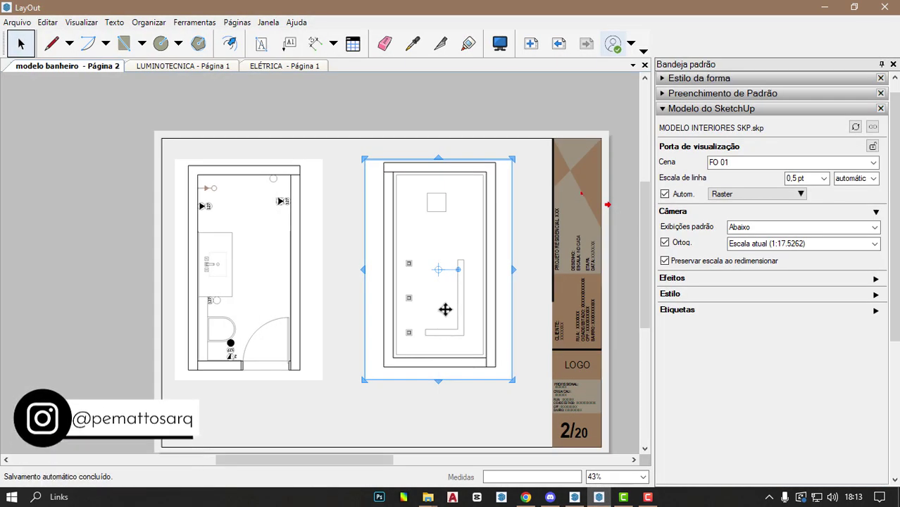
pyautogui.click(246, 228)
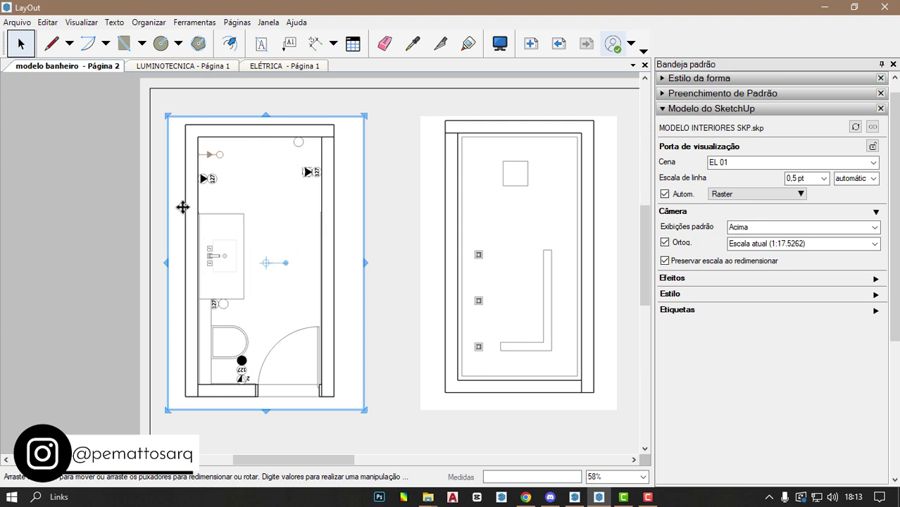
pyautogui.scroll(2, 182, 206)
pyautogui.moveTo(257, 191); pyautogui.dragTo(233, 189)
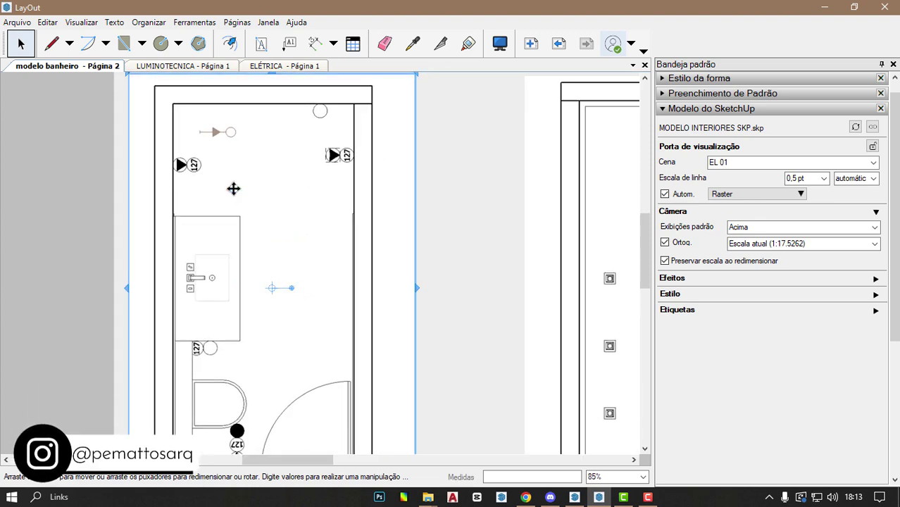
pyautogui.hotkey('ctrl', 'z')
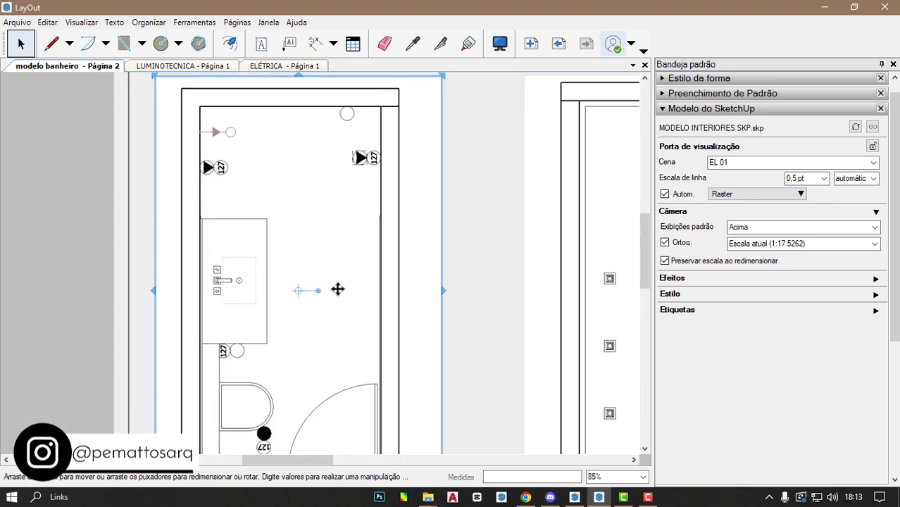
# - Paste the triangle-and-circle symbol from the ELÉTRICA legend near the plan's top-left wall
pyautogui.click(268, 67)
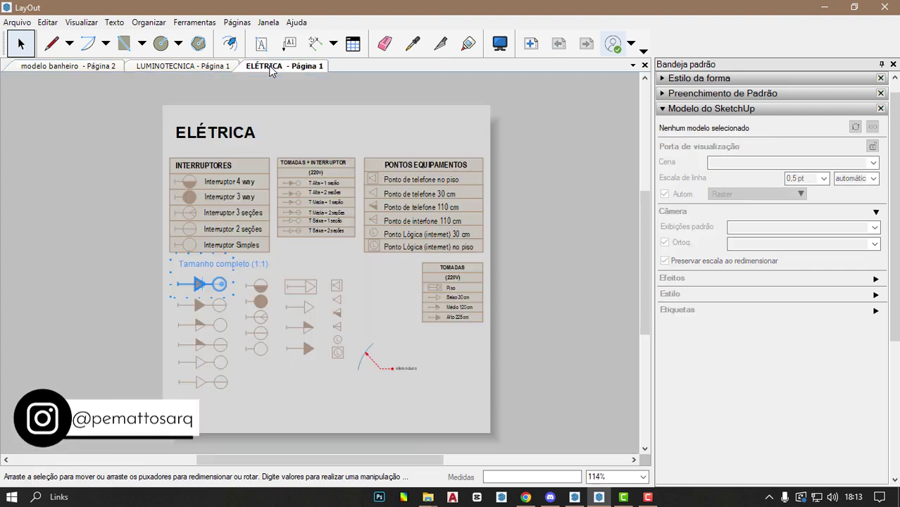
pyautogui.scroll(1, 188, 302)
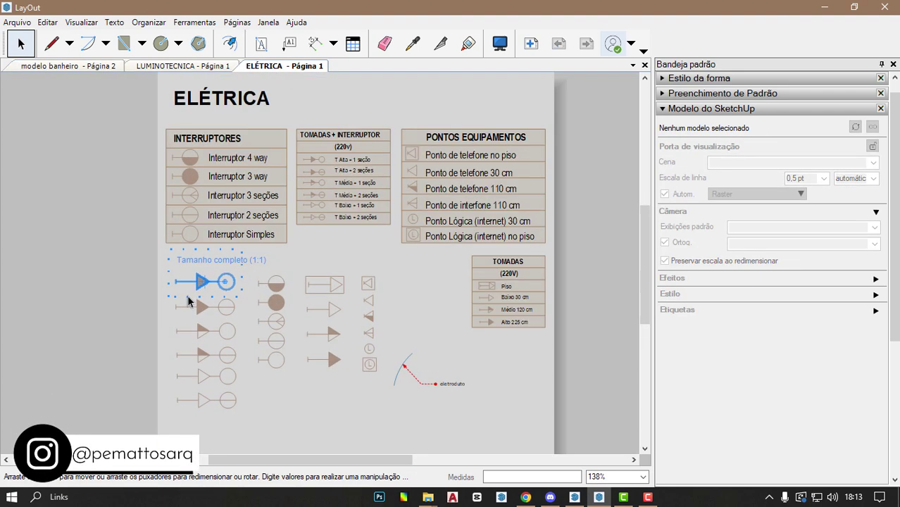
pyautogui.click(78, 66)
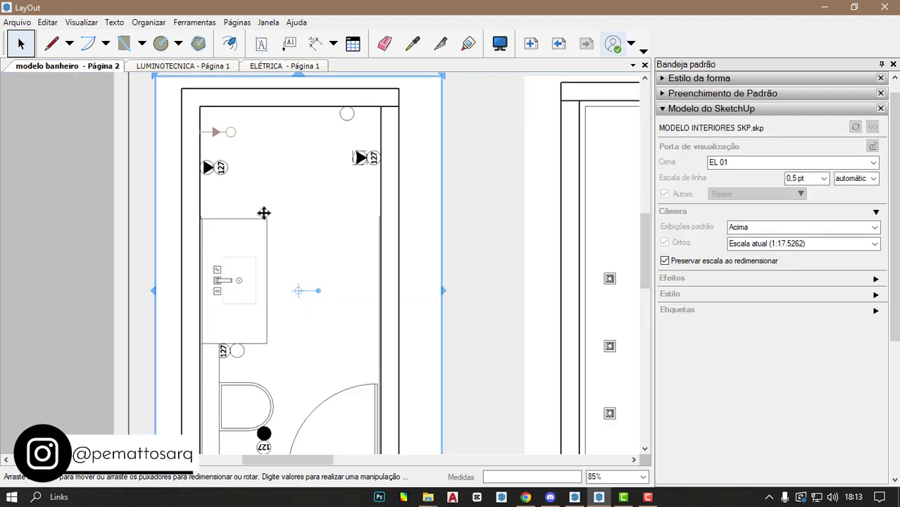
pyautogui.hotkey('ctrl', 'v')
pyautogui.scroll(3, 137, 141)
pyautogui.moveTo(117, 167); pyautogui.dragTo(266, 238)
pyautogui.scroll(1, 322, 189)
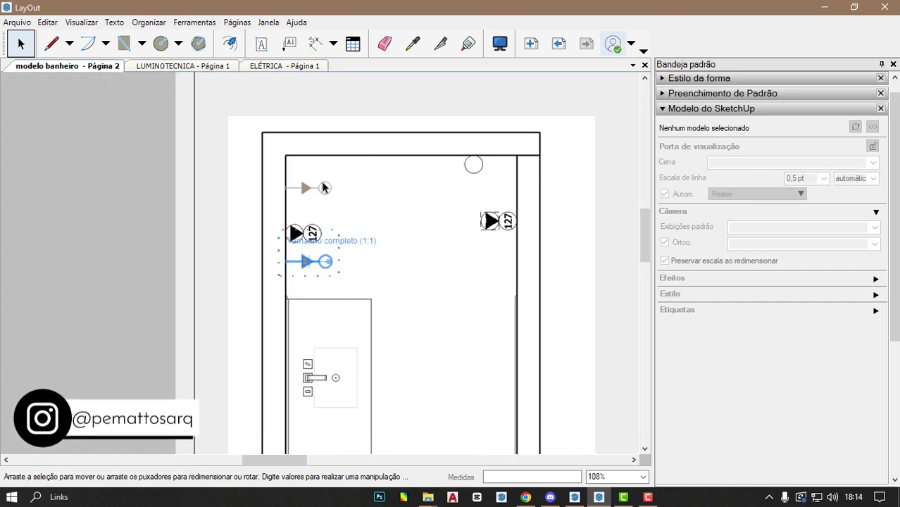
pyautogui.click(176, 179)
# - Return to the bathroom plan page and switch back to SketchUp
pyautogui.scroll(-2, 294, 215)
pyautogui.scroll(-2, 182, 233)
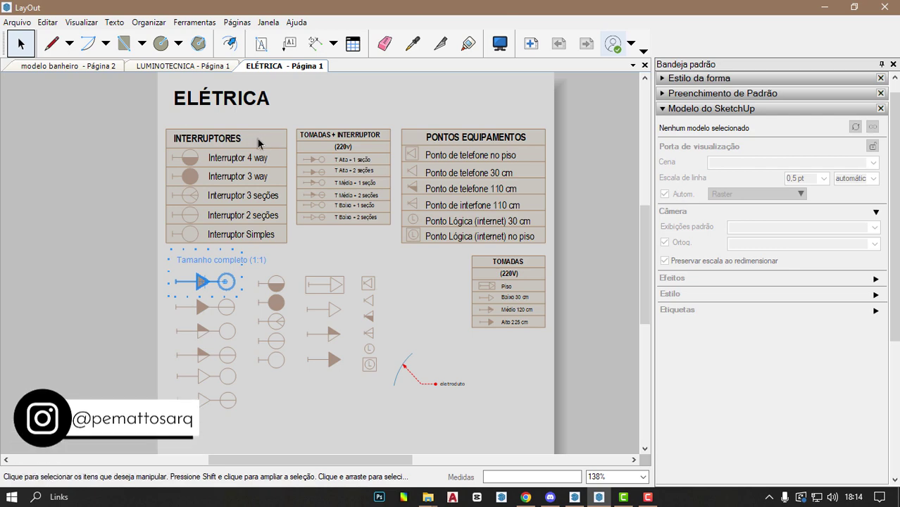
pyautogui.hotkey('ctrl', 'Tab')
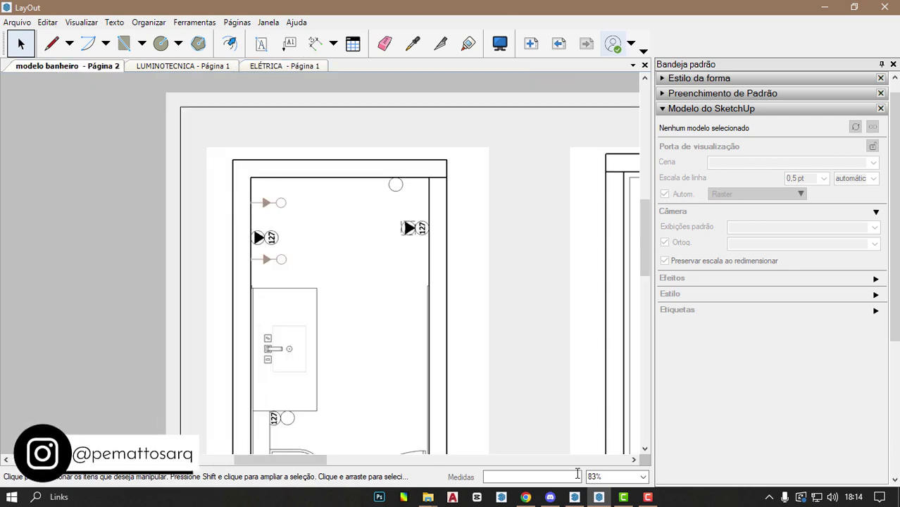
pyautogui.click(576, 497)
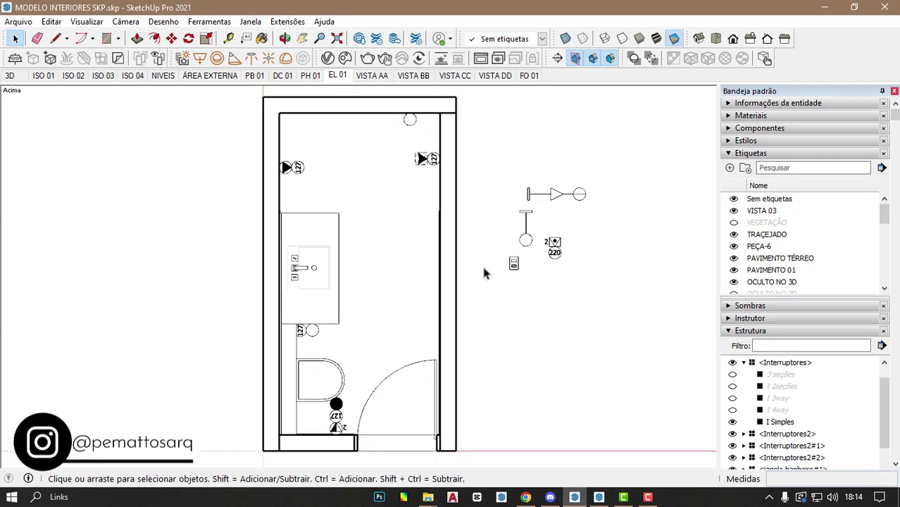
# - Move the ceiling panel with its fixtures 3 m along green back onto the box, then view FO 01
pyautogui.click(10, 76)
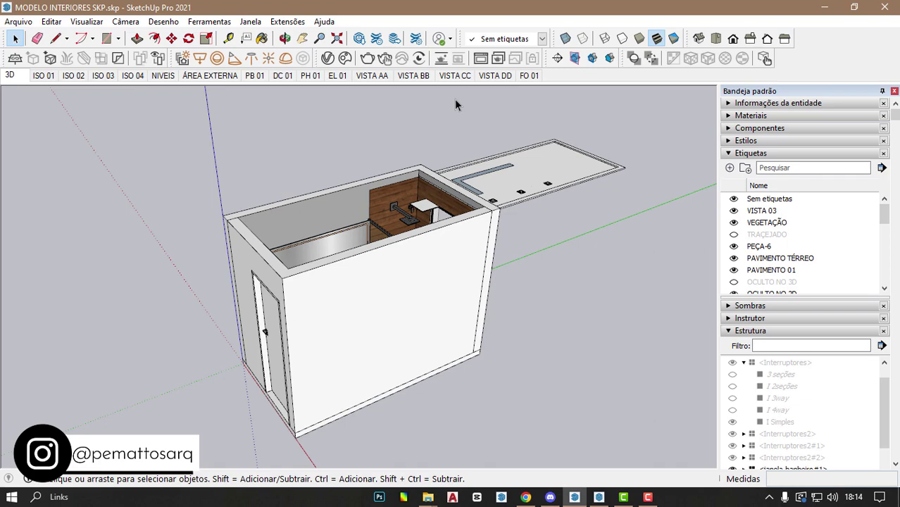
pyautogui.click(528, 75)
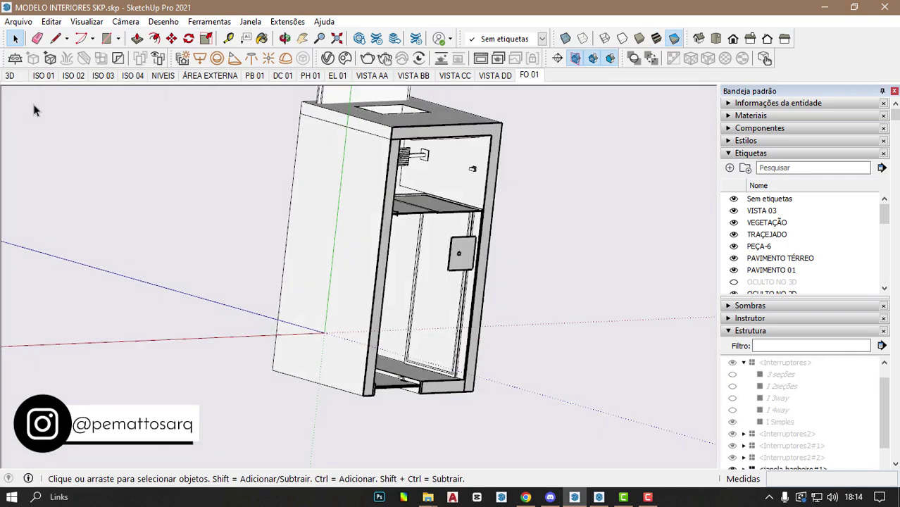
pyautogui.click(10, 75)
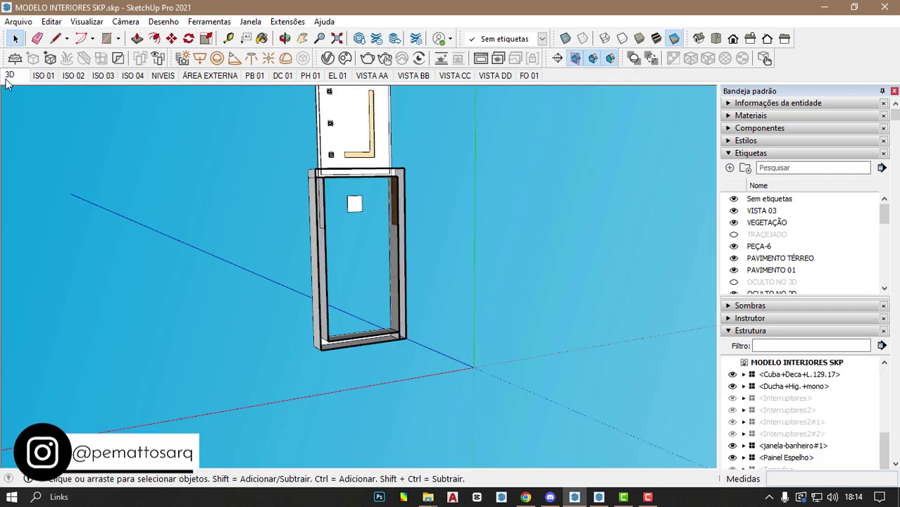
pyautogui.moveTo(432, 301)
pyautogui.mouseDown(button='middle')
pyautogui.moveTo(535, 257)
pyautogui.moveTo(297, 302)
pyautogui.moveTo(506, 203)
pyautogui.moveTo(506, 345)
pyautogui.mouseUp(button='middle')
pyautogui.click(506, 203)
pyautogui.press('m')
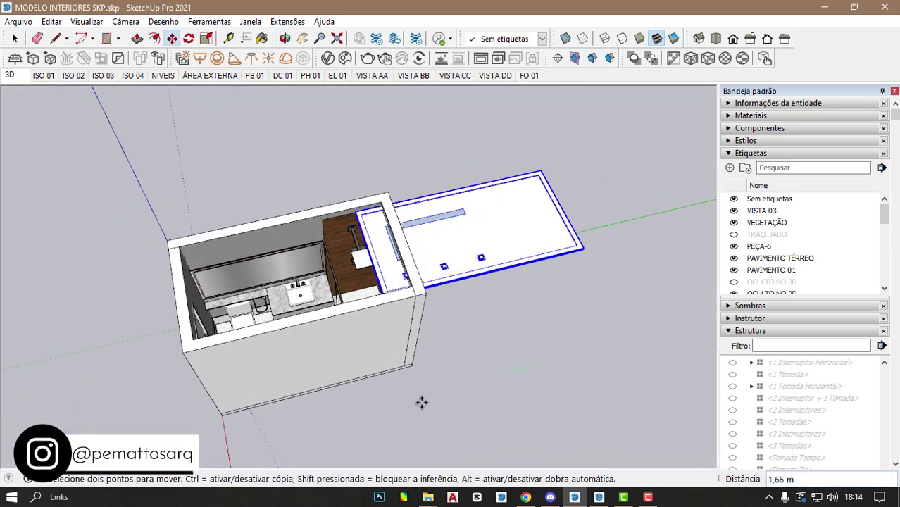
pyautogui.click(530, 367)
pyautogui.write('3')
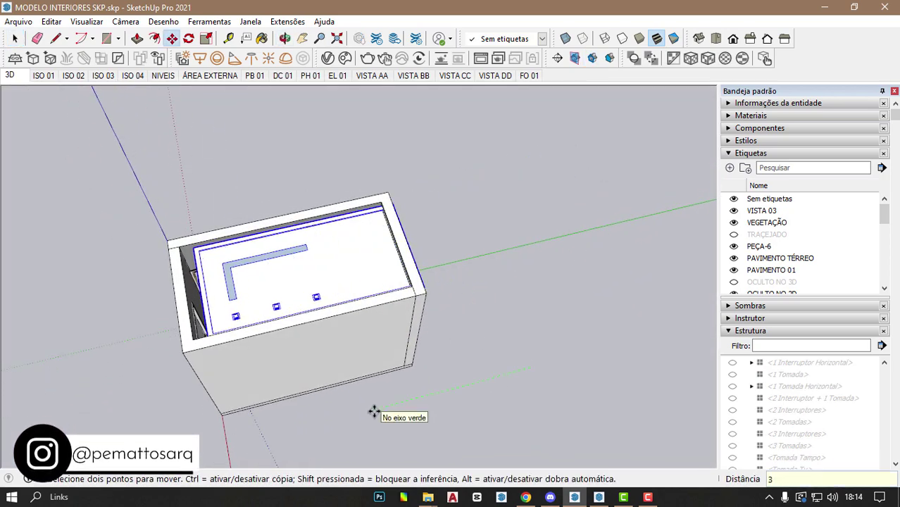
pyautogui.press('Return')
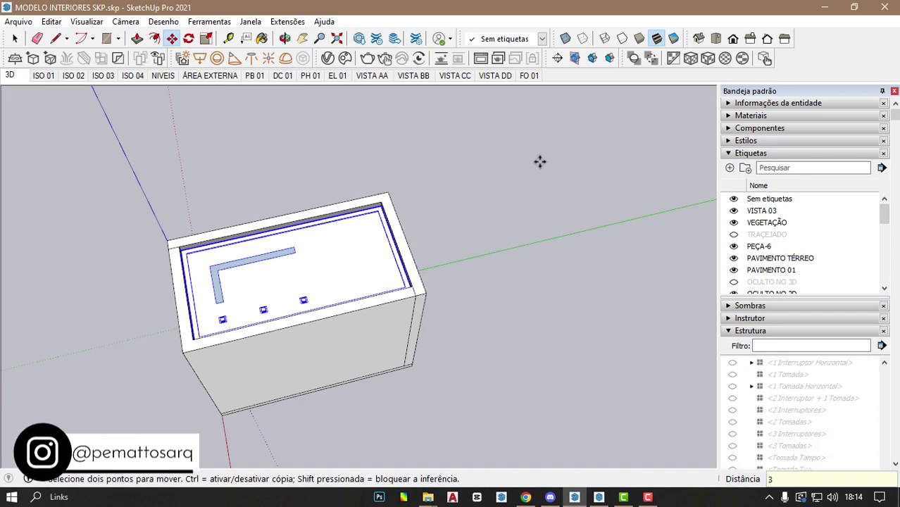
pyautogui.click(531, 77)
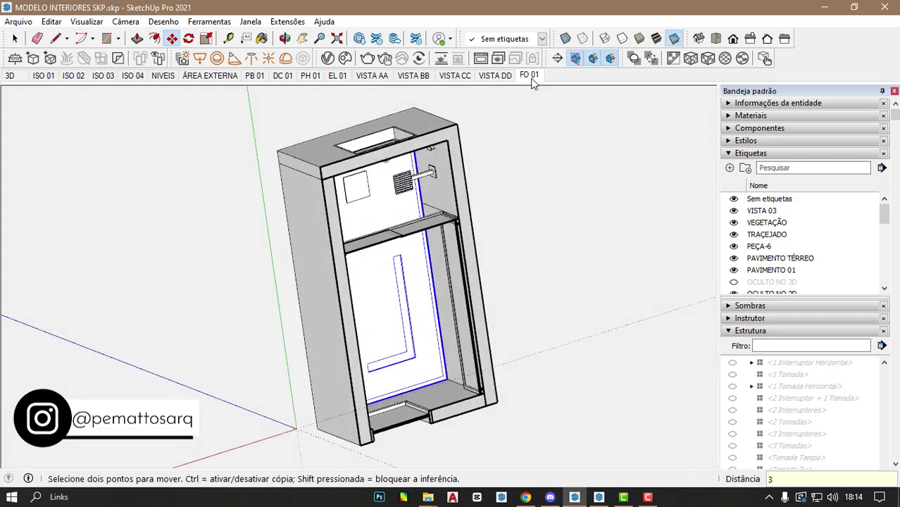
# - Zoom around the FO 01 ceiling plan to check the fixtures, then zoom into the 3D scene
pyautogui.press('space')
pyautogui.scroll(2, 381, 379)
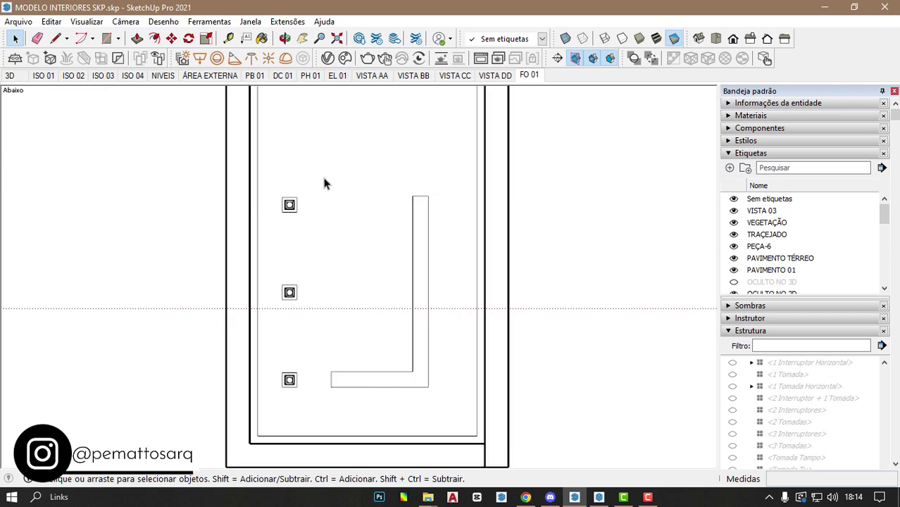
pyautogui.scroll(-2, 331, 345)
pyautogui.scroll(-1, 360, 322)
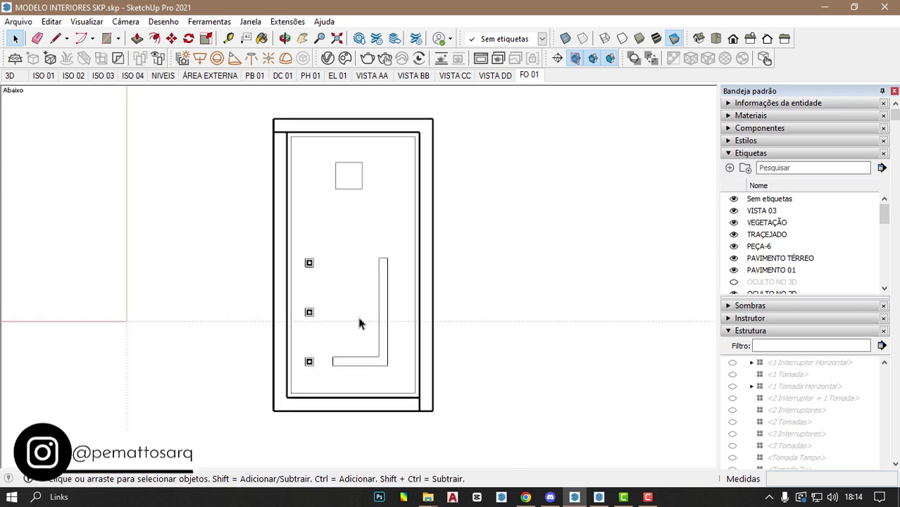
pyautogui.scroll(1, 360, 315)
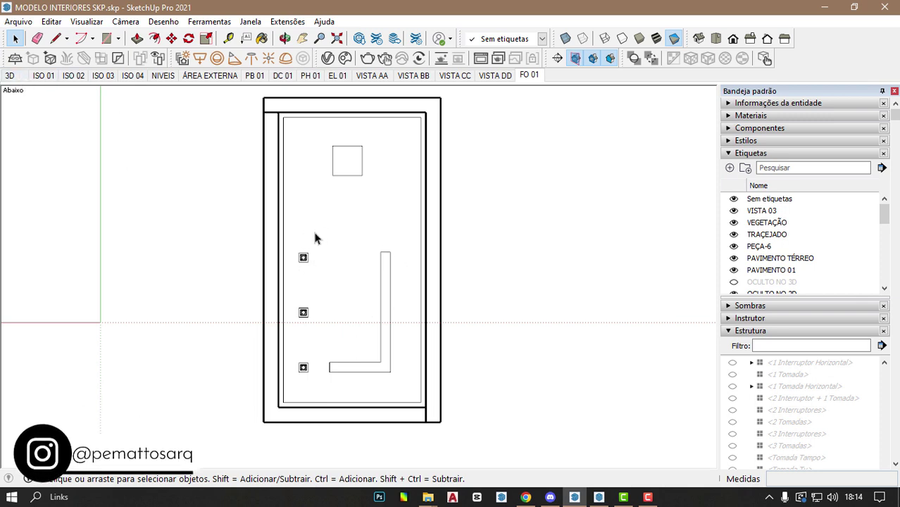
pyautogui.scroll(2, 296, 303)
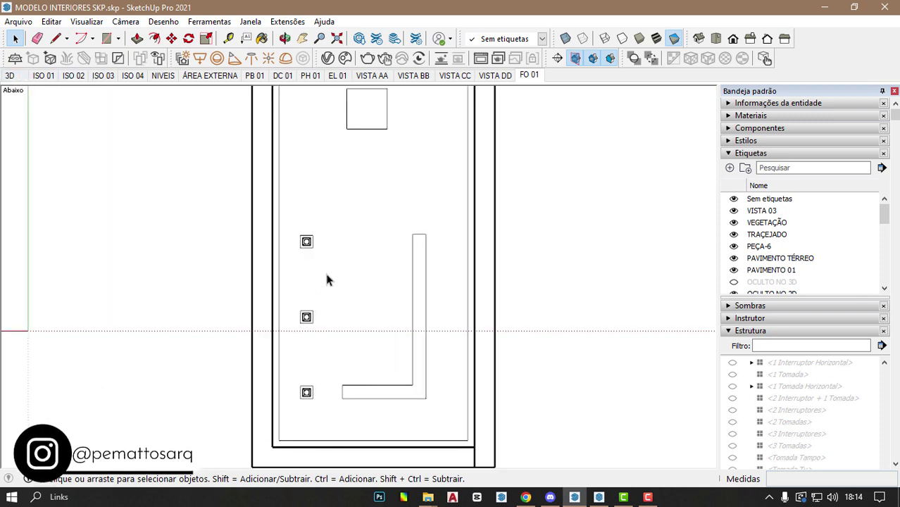
pyautogui.scroll(-1, 327, 278)
pyautogui.click(10, 75)
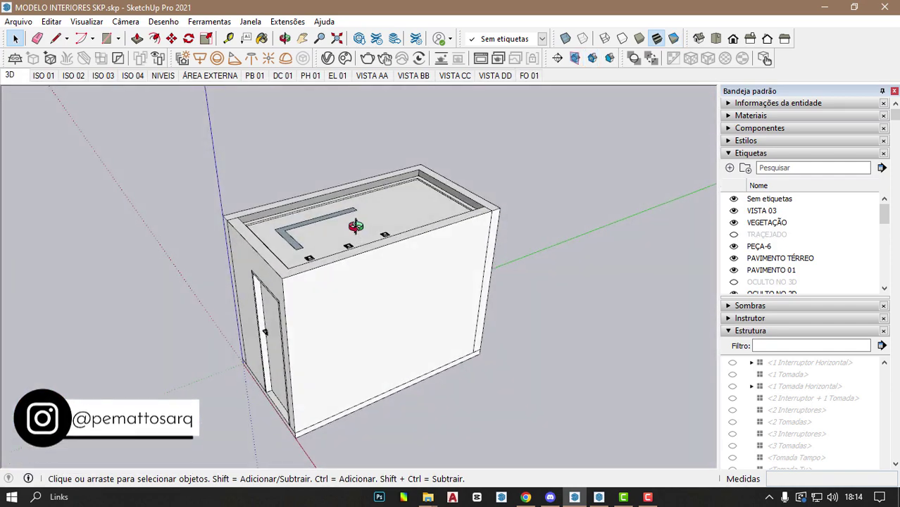
pyautogui.scroll(1, 458, 269)
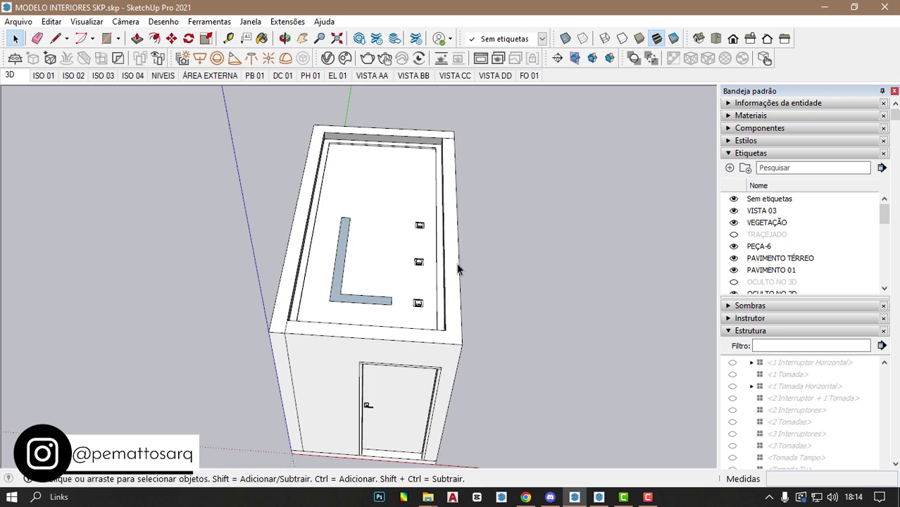
# - Flip LayOut's FO 01 viewport with Virar > Da esquerda para a direita, then orbit the SketchUp model
pyautogui.click(598, 497)
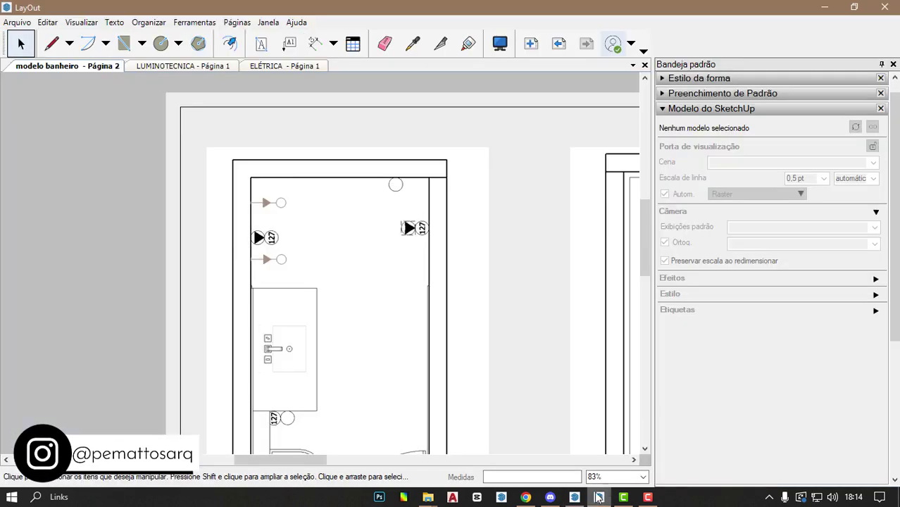
pyautogui.scroll(-2, 225, 208)
pyautogui.scroll(-2, 224, 207)
pyautogui.scroll(1, 417, 205)
pyautogui.rightClick(416, 205)
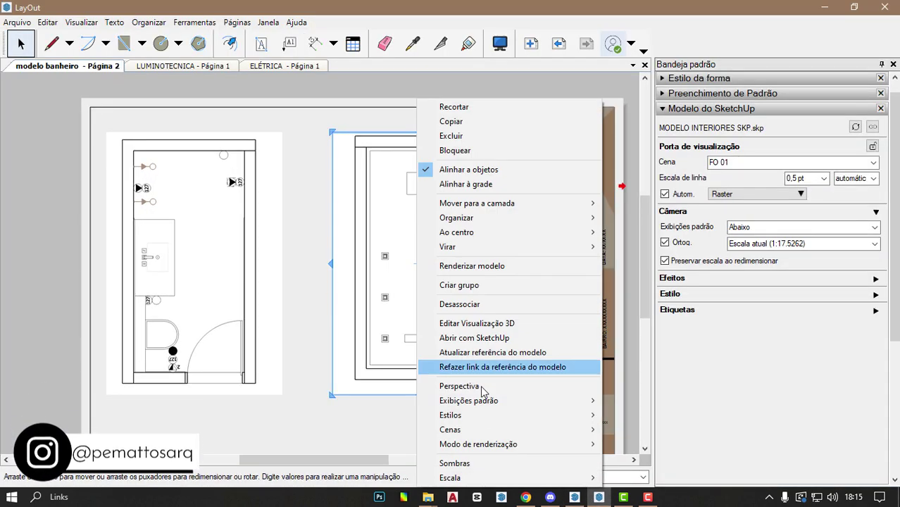
pyautogui.moveTo(448, 246)
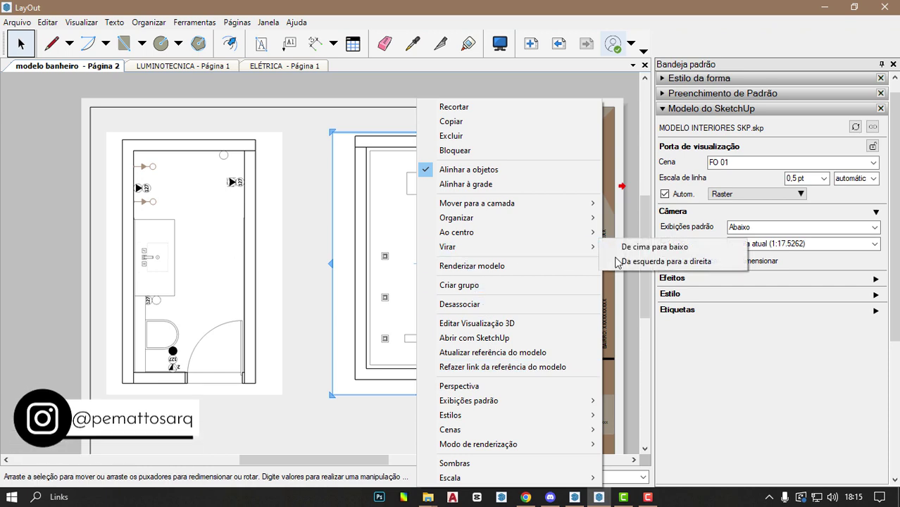
pyautogui.click(710, 263)
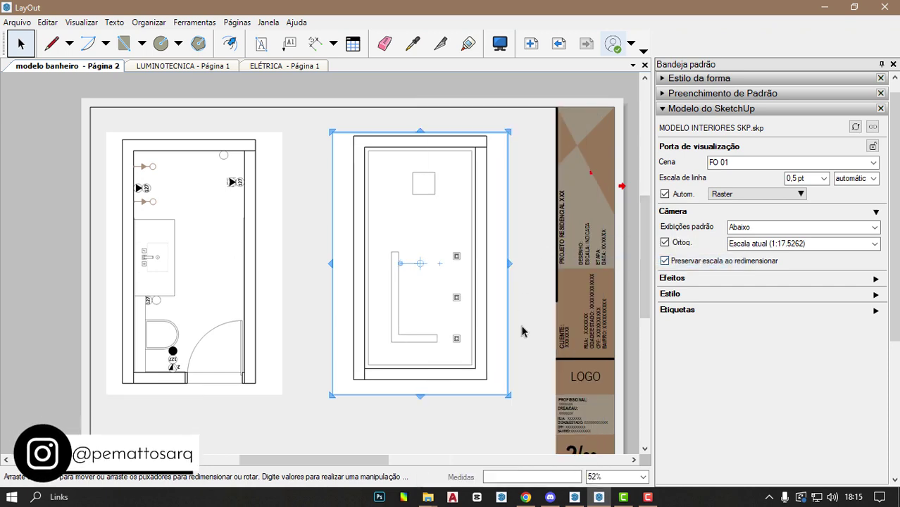
pyautogui.click(575, 497)
pyautogui.moveTo(446, 359); pyautogui.dragTo(344, 298, button='middle')
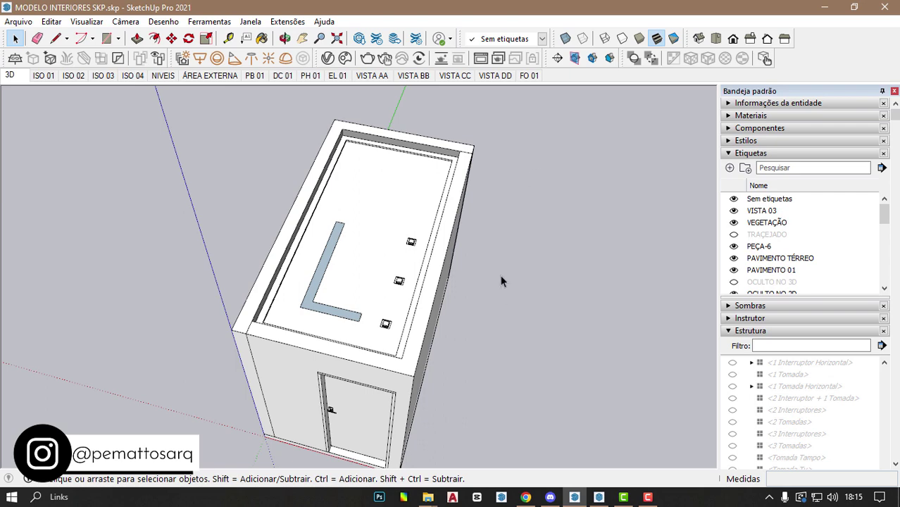
# - Inspect the ceiling tray panel by trial-moving it, then undo so it stays inside the box
pyautogui.moveTo(501, 282)
pyautogui.mouseDown(button='middle')
pyautogui.moveTo(328, 333)
pyautogui.moveTo(315, 259)
pyautogui.moveTo(305, 272)
pyautogui.mouseUp(button='middle')
pyautogui.click(318, 255)
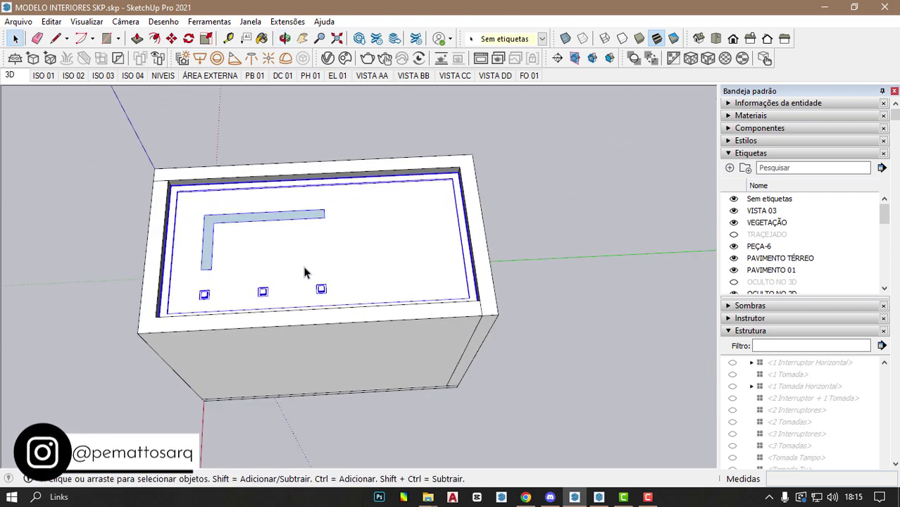
pyautogui.press('m')
pyautogui.click(380, 258)
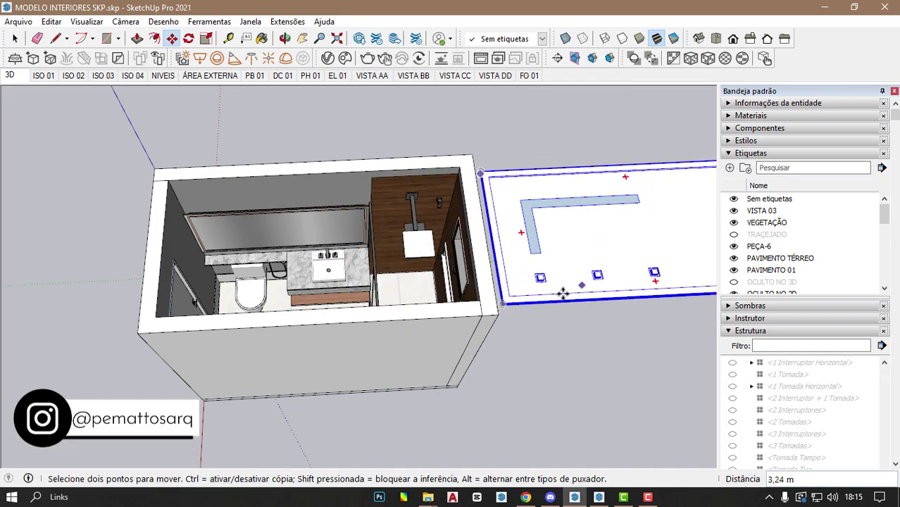
pyautogui.moveTo(563, 293)
pyautogui.mouseDown(button='middle')
pyautogui.moveTo(396, 254)
pyautogui.moveTo(438, 322)
pyautogui.moveTo(431, 190)
pyautogui.moveTo(457, 388)
pyautogui.moveTo(479, 264)
pyautogui.moveTo(429, 269)
pyautogui.moveTo(468, 195)
pyautogui.moveTo(484, 255)
pyautogui.mouseUp(button='middle')
pyautogui.scroll(3, 481, 250)
pyautogui.hotkey('ctrl', 'z')
# - Switch SketchUp to the FO 01 ceiling scene and return to the LayOut document
pyautogui.moveTo(517, 165); pyautogui.dragTo(564, 110, button='middle')
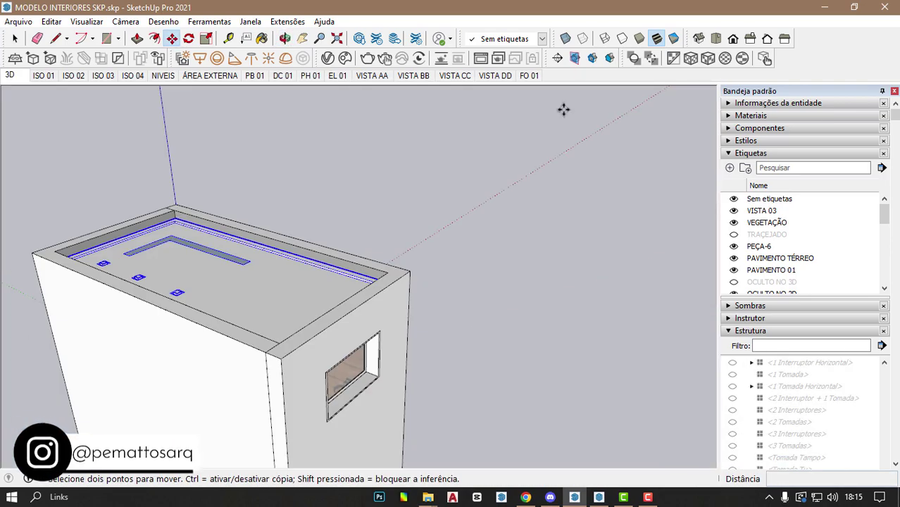
pyautogui.click(529, 75)
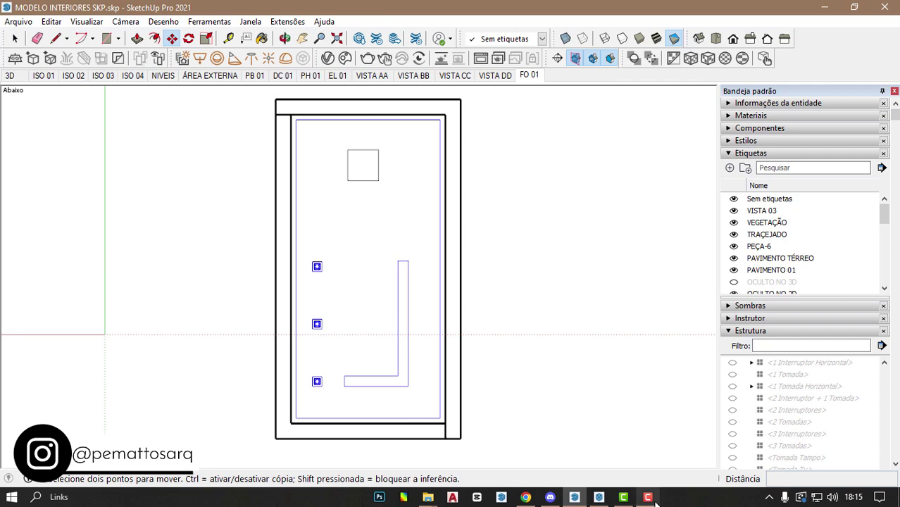
pyautogui.click(600, 498)
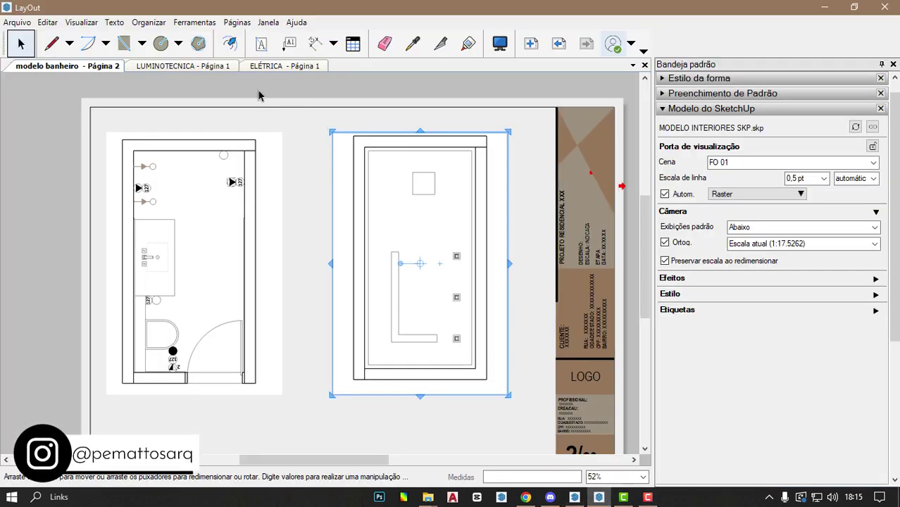
# - Paste the filled-square luminaire symbol from LUMINOTECNICA onto the ceiling plan on page 2
pyautogui.click(188, 66)
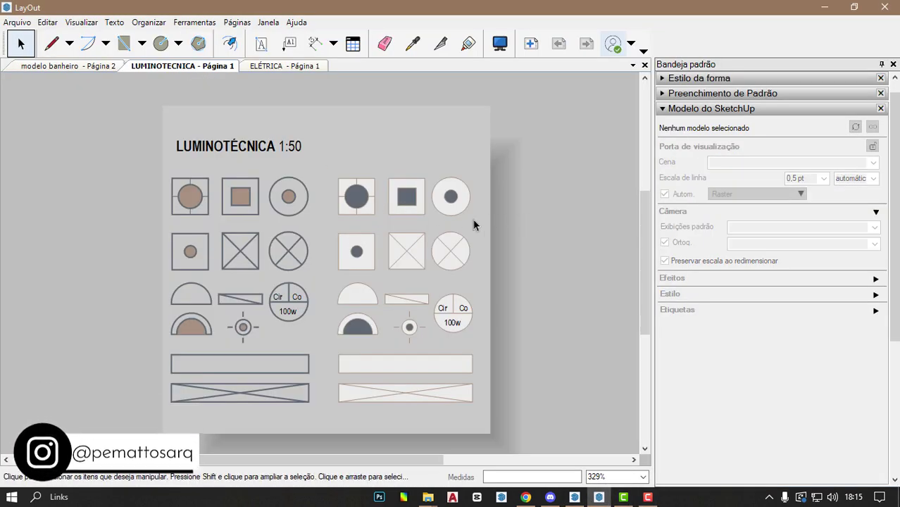
pyautogui.click(406, 197)
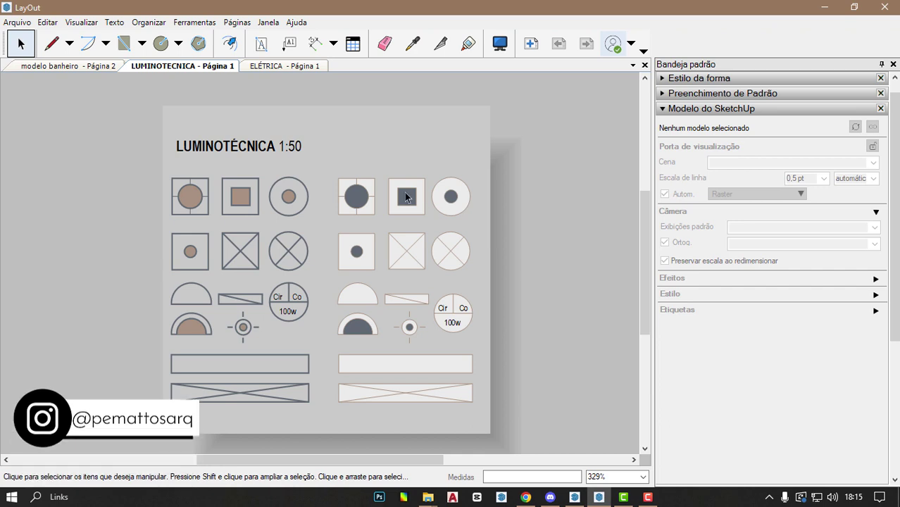
pyautogui.click(68, 66)
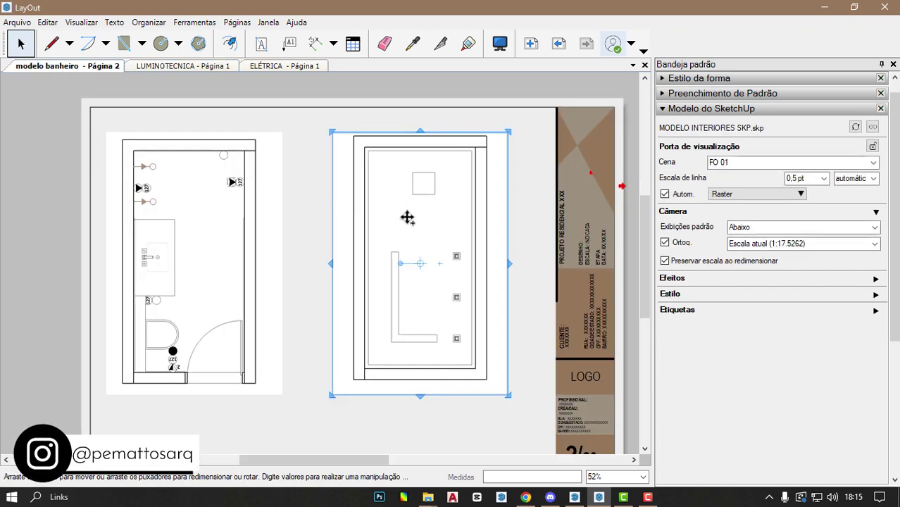
pyautogui.hotkey('ctrl', 'v')
pyautogui.scroll(1, 154, 137)
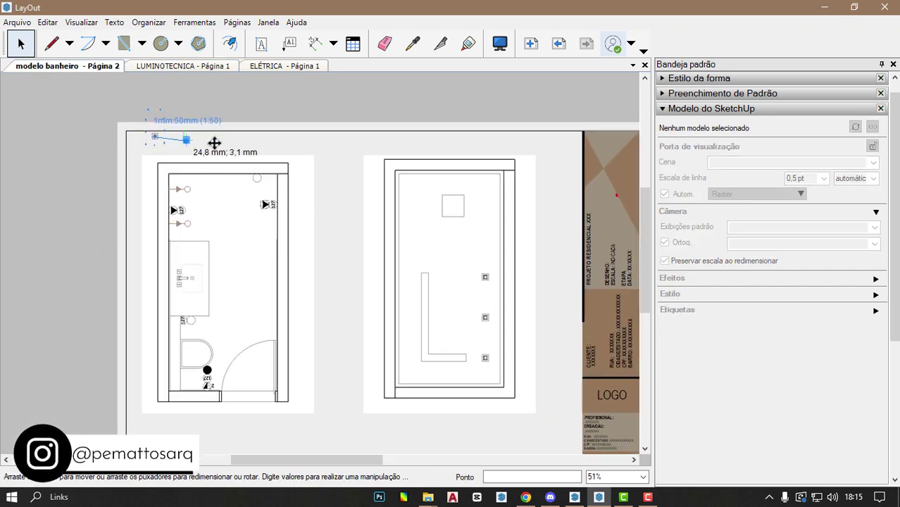
pyautogui.moveTo(445, 199); pyautogui.dragTo(445, 199)
# - Set the luminaire symbol to 1:25 scale and move it up beside the square opening
pyautogui.scroll(3, 498, 194)
pyautogui.scroll(2, 423, 201)
pyautogui.scroll(2, 405, 212)
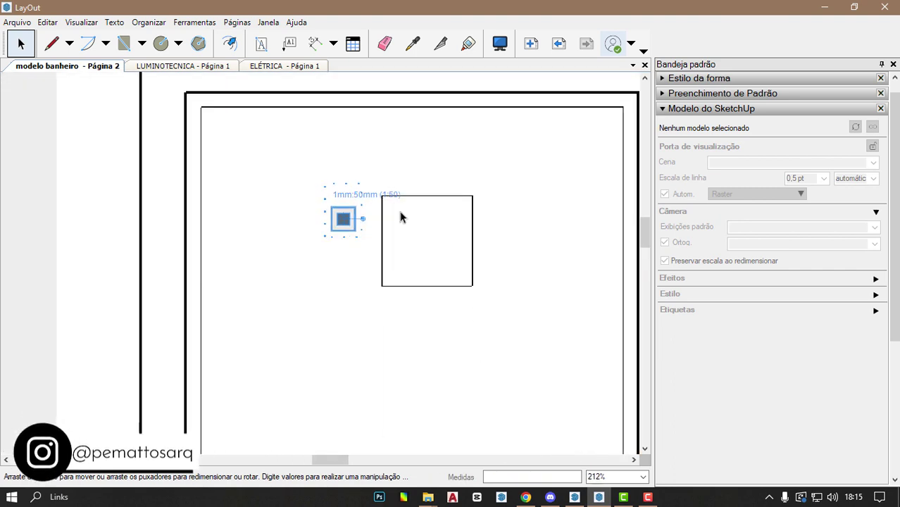
pyautogui.scroll(-1, 350, 219)
pyautogui.moveTo(392, 401)
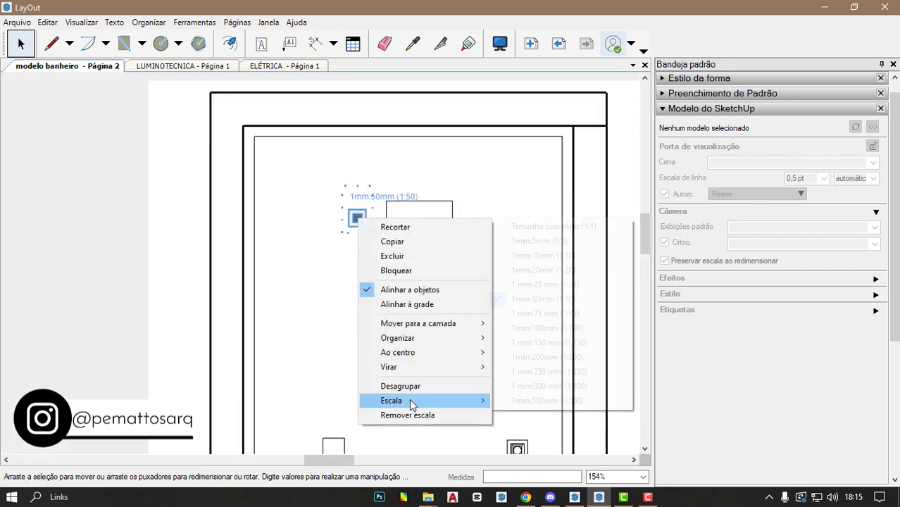
pyautogui.click(552, 285)
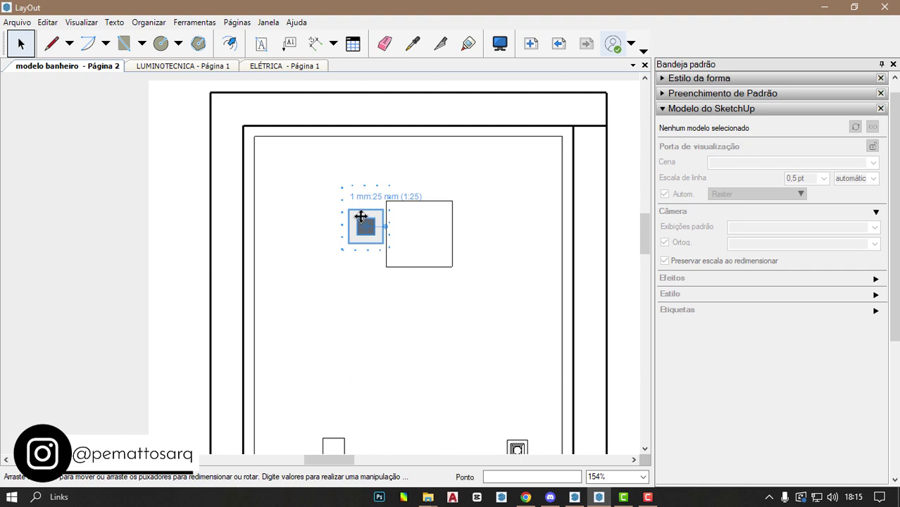
pyautogui.moveTo(283, 199); pyautogui.dragTo(283, 180)
# - Check the placed luminaire symbol on the ceiling plan and clear the selection
pyautogui.scroll(-1, 247, 217)
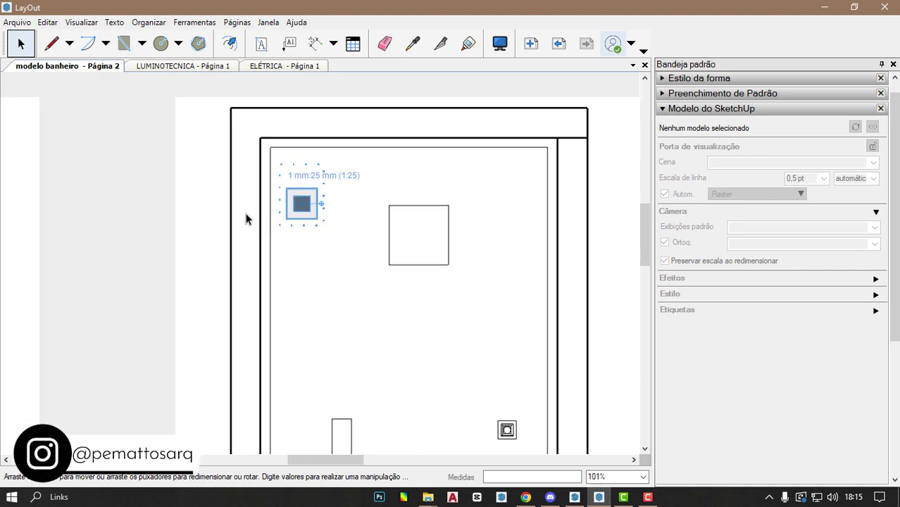
pyautogui.scroll(-2, 337, 217)
pyautogui.click(338, 216)
pyautogui.scroll(2, 332, 216)
pyautogui.scroll(1, 299, 211)
pyautogui.click(299, 211)
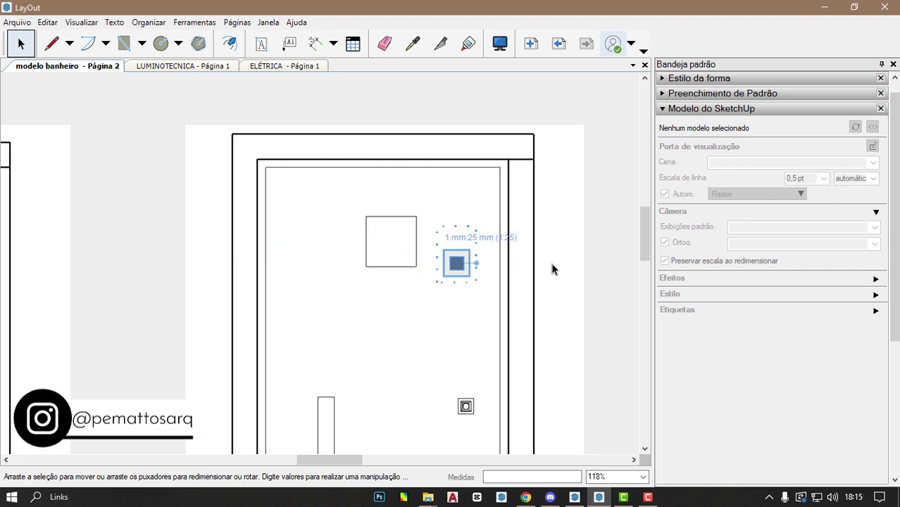
pyautogui.scroll(-2, 407, 217)
pyautogui.click(407, 217)
pyautogui.scroll(-1, 297, 223)
pyautogui.scroll(-1, 297, 224)
pyautogui.click(297, 224)
pyautogui.scroll(-1, 492, 227)
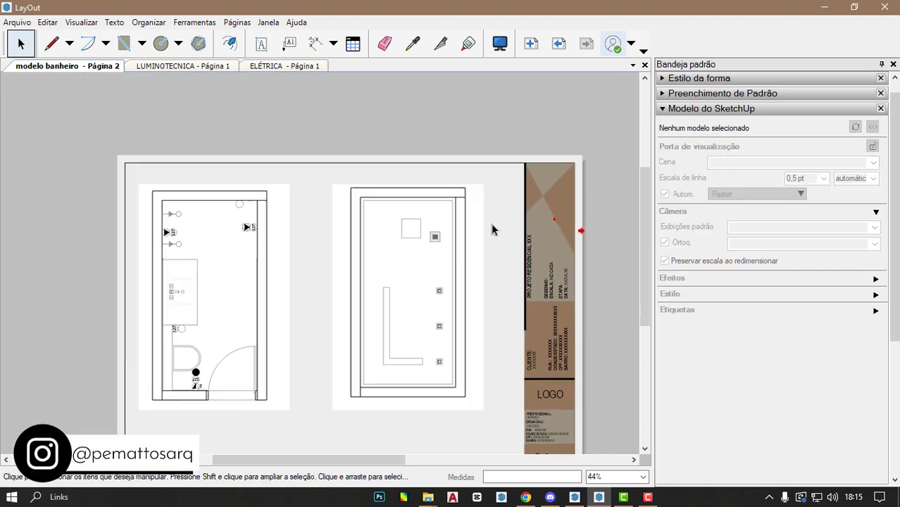